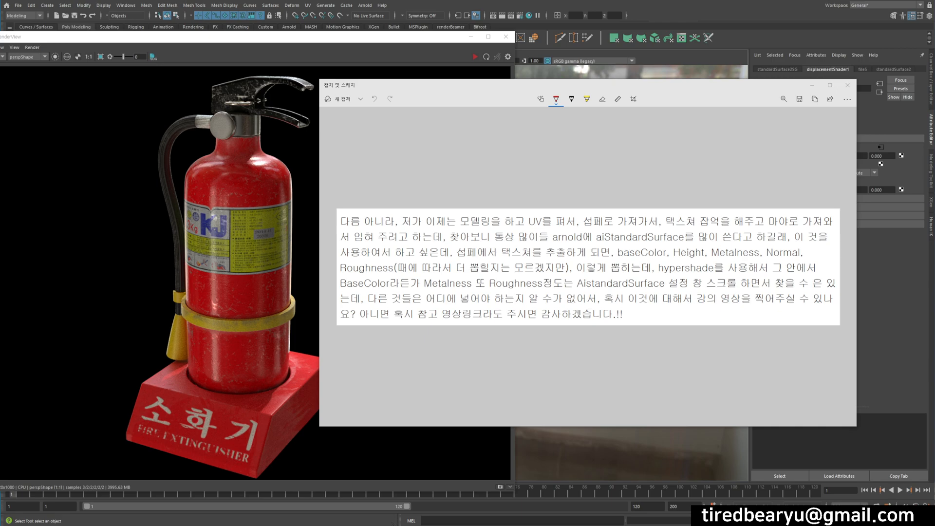
Move the captured question text aside and minimize its window to reveal the Maya scene
{"action": "left_click_drag", "start_coordinate": [623, 89], "coordinate": [694, 97]}
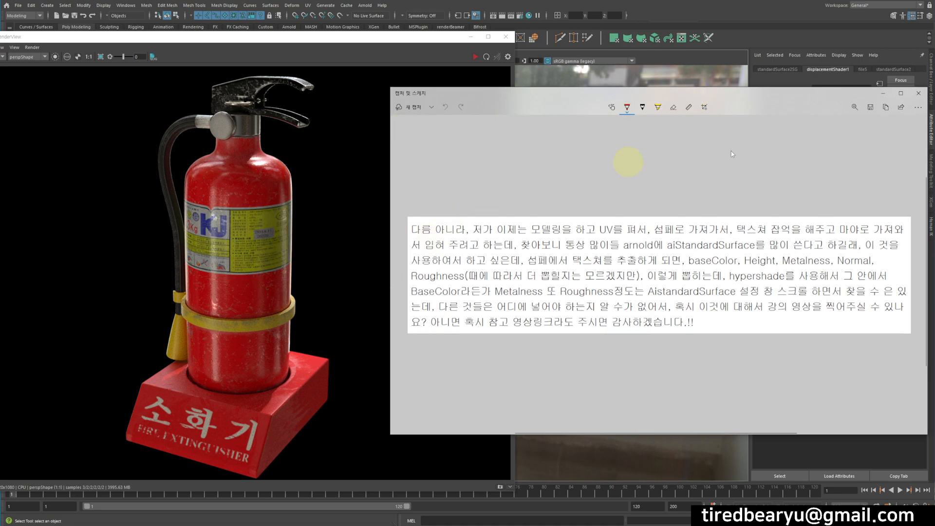
{"action": "left_click", "coordinate": [883, 93]}
{"action": "left_click", "coordinate": [612, 132]}
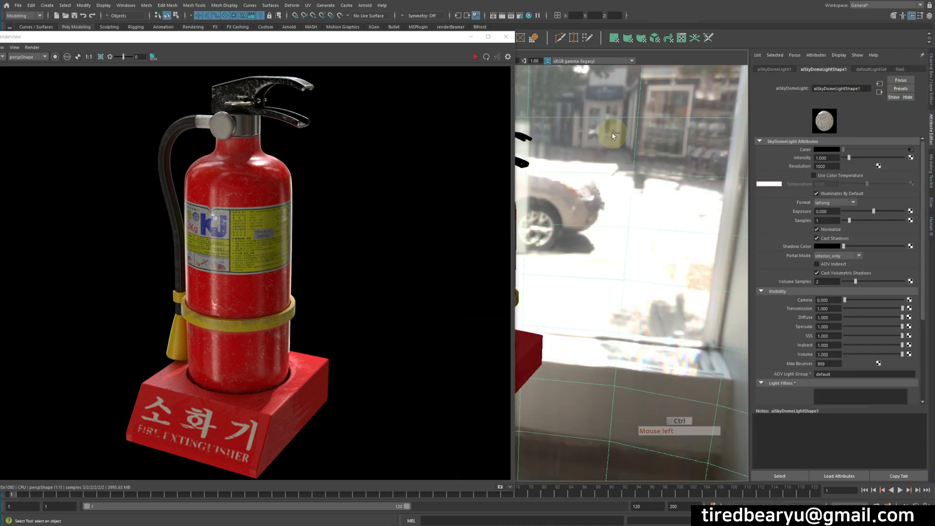
Start a new scene without saving the current one and close the render view window
{"action": "key", "text": "ctrl+n"}
{"action": "left_click", "coordinate": [493, 263]}
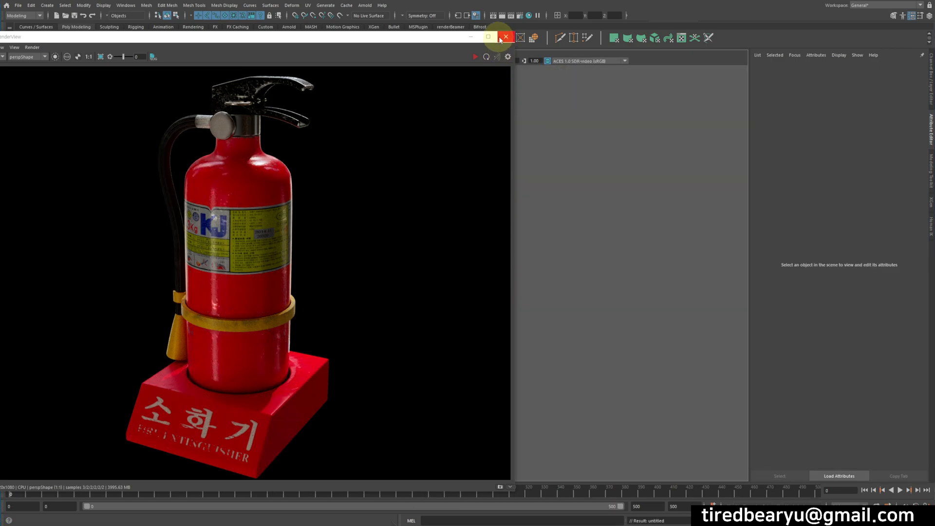
{"action": "left_click", "coordinate": [499, 38]}
{"action": "left_click", "coordinate": [550, 178]}
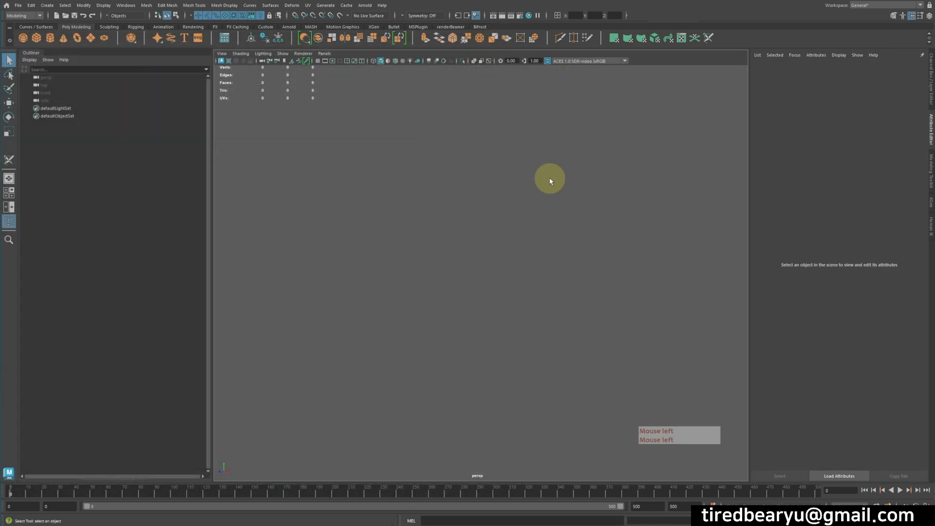
Open extinguisher.fbx from the project's scenes folder without saving the untitled scene, and frame the model
{"action": "left_click", "coordinate": [65, 15]}
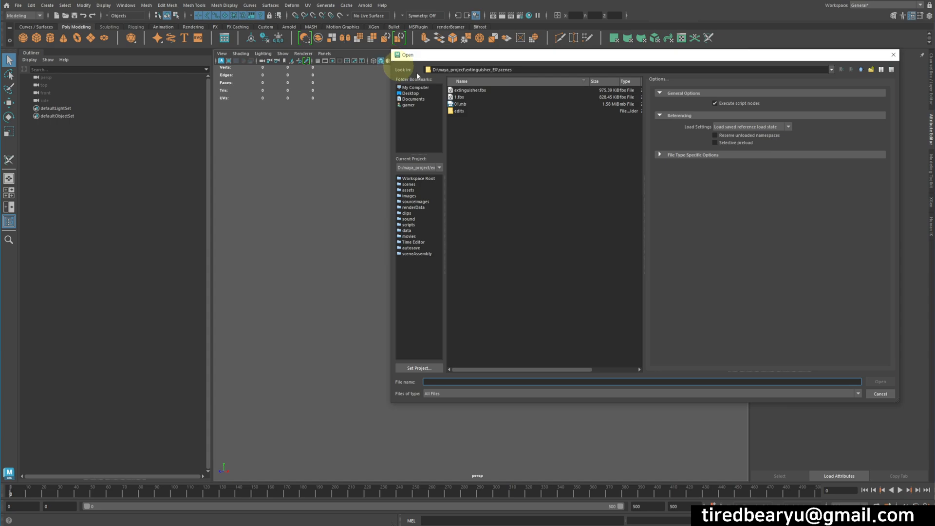
{"action": "double_click", "coordinate": [470, 89]}
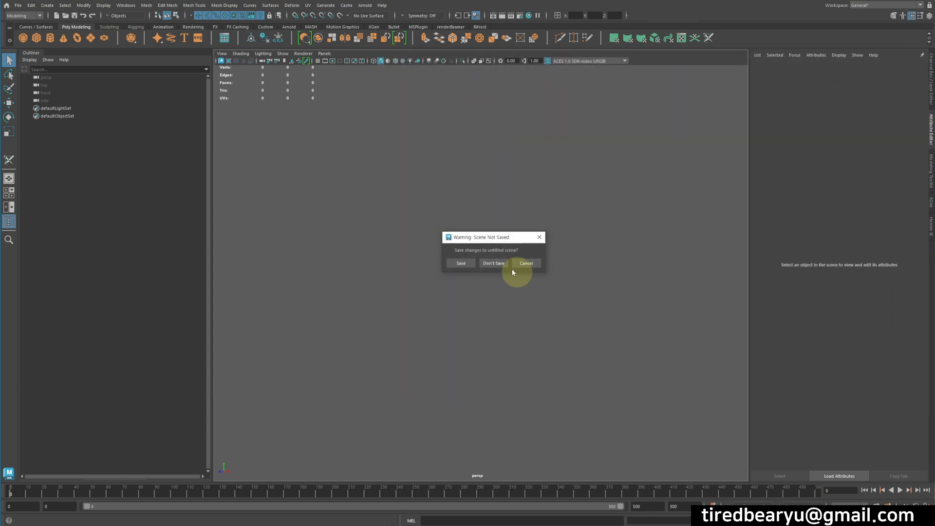
{"action": "left_click", "coordinate": [502, 263]}
{"action": "key", "text": "f"}
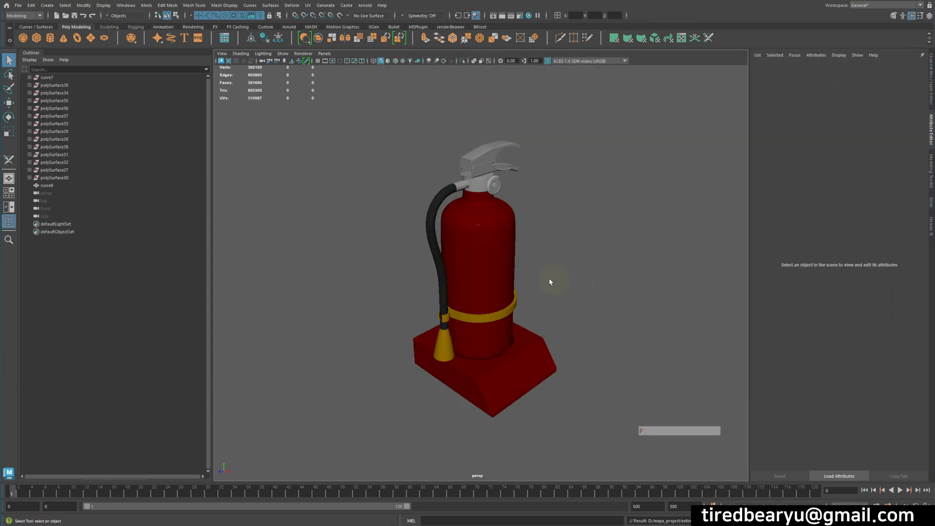
{"action": "left_click_drag", "start_coordinate": [452, 179], "coordinate": [413, 174], "text": "alt"}
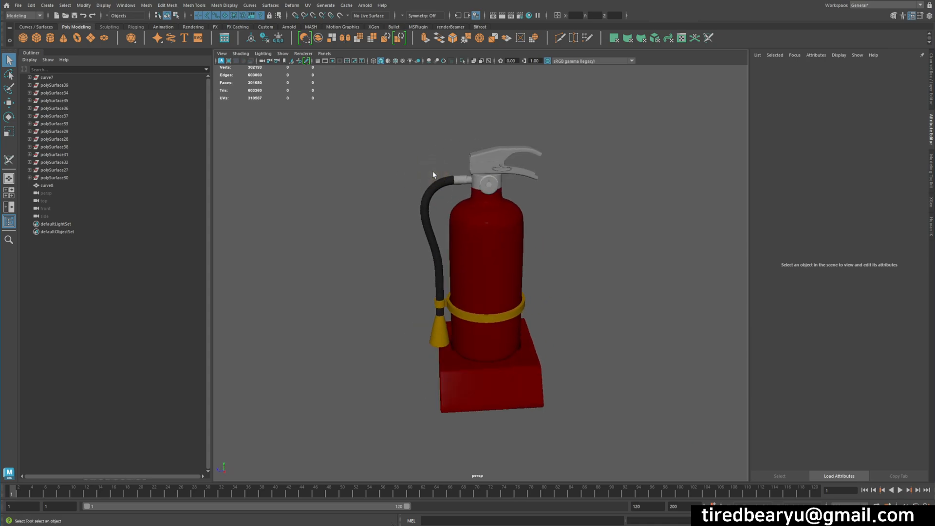
Select all the fire extinguisher meshes and assign a new Standard Surface material to them
{"action": "left_click_drag", "start_coordinate": [416, 140], "coordinate": [622, 335]}
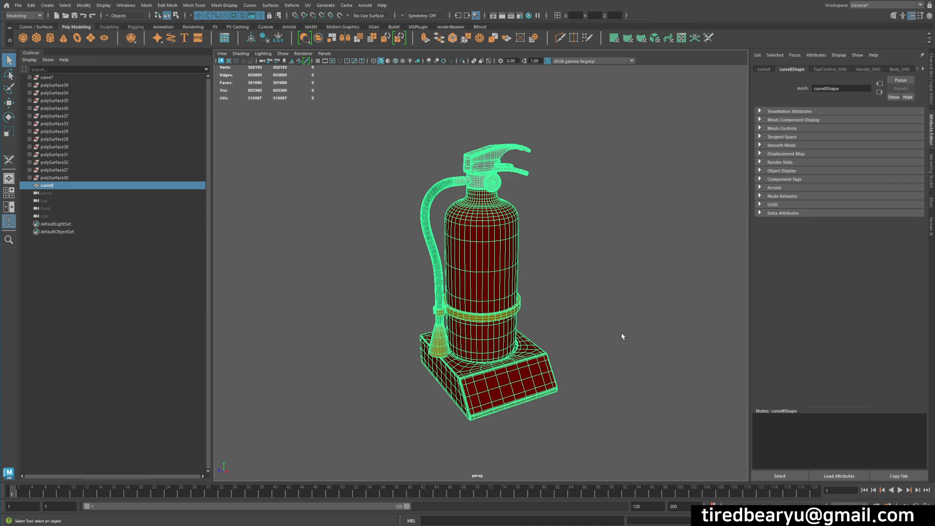
{"action": "right_click_drag", "start_coordinate": [570, 177], "coordinate": [650, 385]}
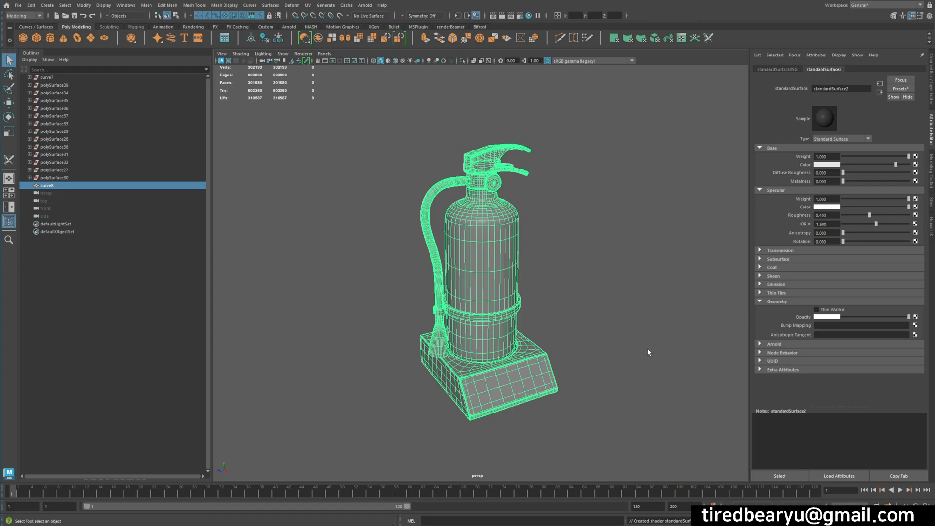
{"action": "right_click_drag", "start_coordinate": [501, 304], "coordinate": [653, 275], "text": "alt"}
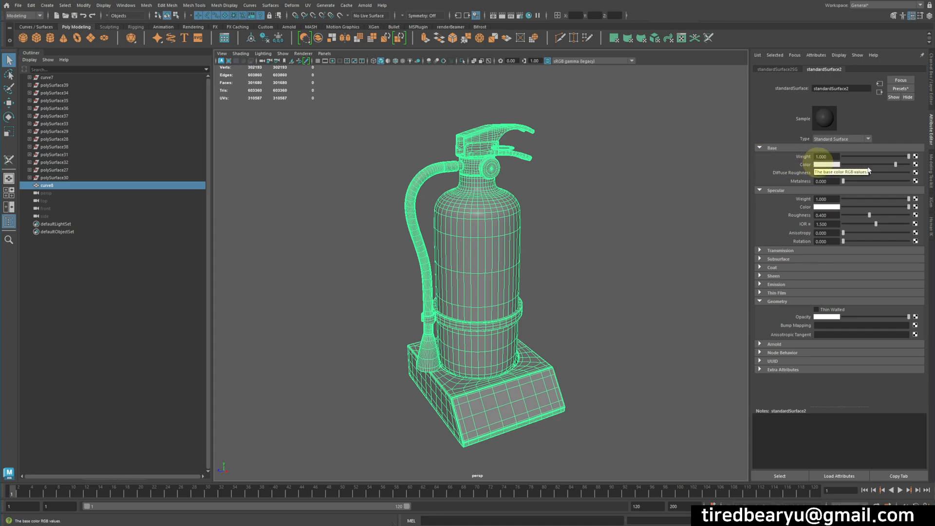
Connect a File texture to the material's base Color and load 1_whole_BaseColor.png into it
{"action": "left_click", "coordinate": [917, 164]}
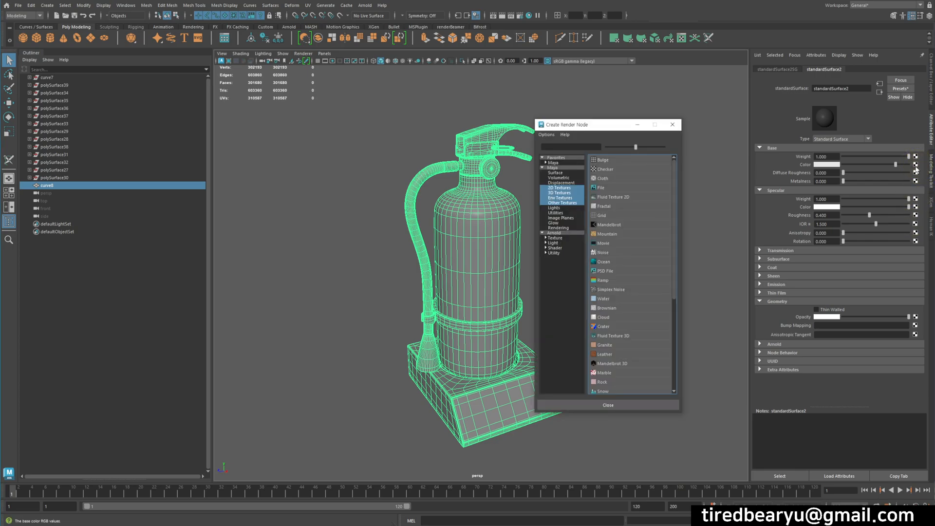
{"action": "left_click", "coordinate": [606, 188]}
{"action": "left_click", "coordinate": [913, 175]}
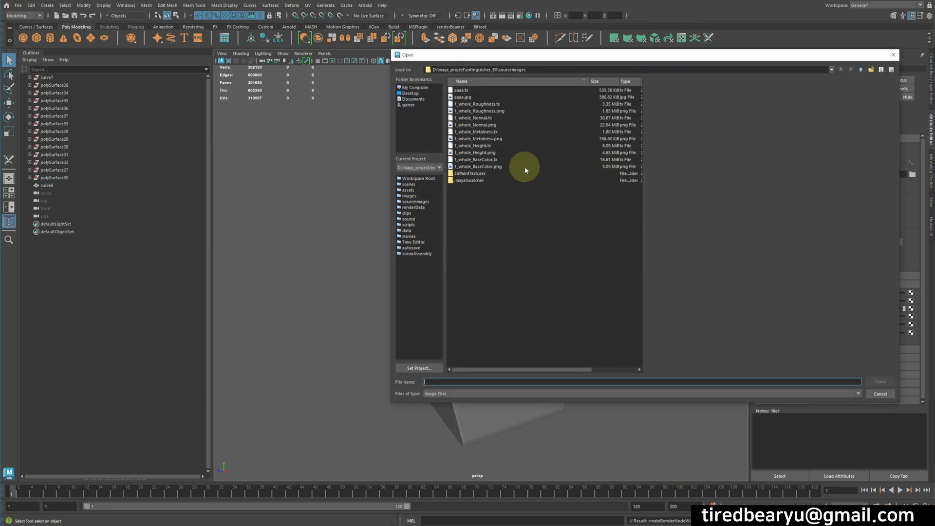
{"action": "left_click", "coordinate": [499, 167]}
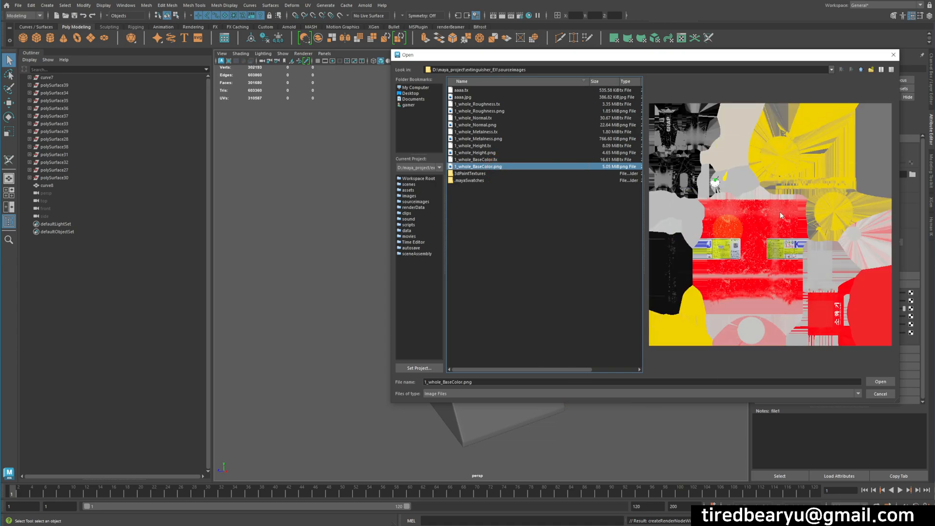
{"action": "left_click", "coordinate": [879, 382]}
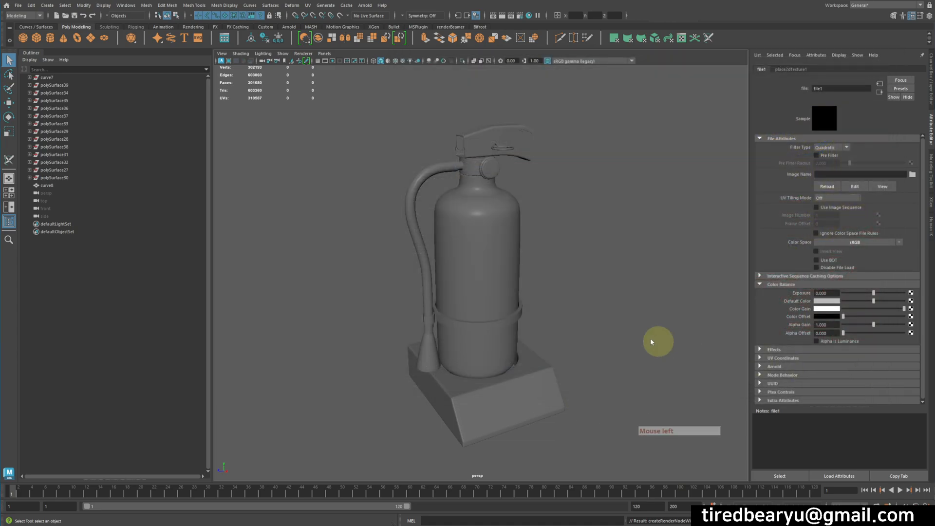
Show texture maps on the extinguisher in the viewport and return to the Standard Surface material's attributes
{"action": "middle_click_drag", "start_coordinate": [659, 272], "coordinate": [594, 251], "text": "alt"}
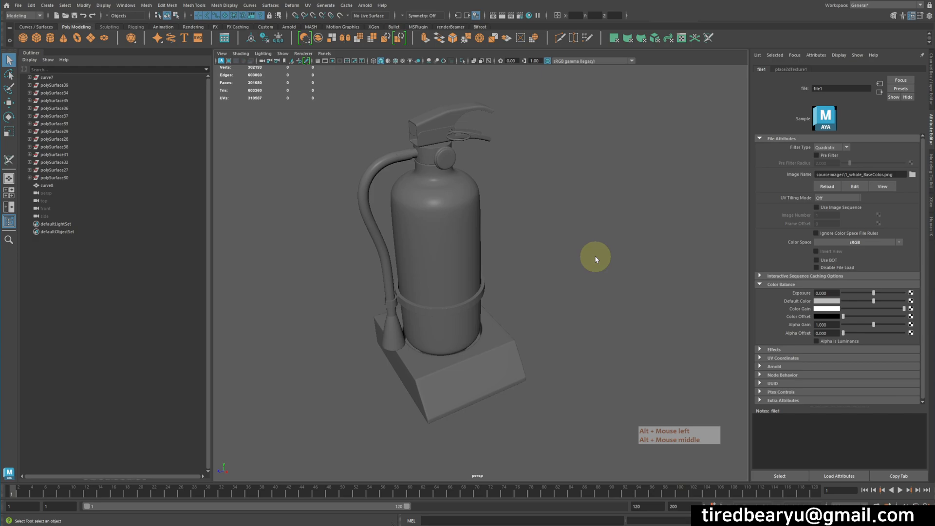
{"action": "key", "text": "6"}
{"action": "mouse_move", "coordinate": [600, 259]}
{"action": "left_mouse_down", "text": "alt"}
{"action": "mouse_move", "coordinate": [555, 251]}
{"action": "mouse_move", "coordinate": [572, 264]}
{"action": "left_mouse_up", "text": "alt"}
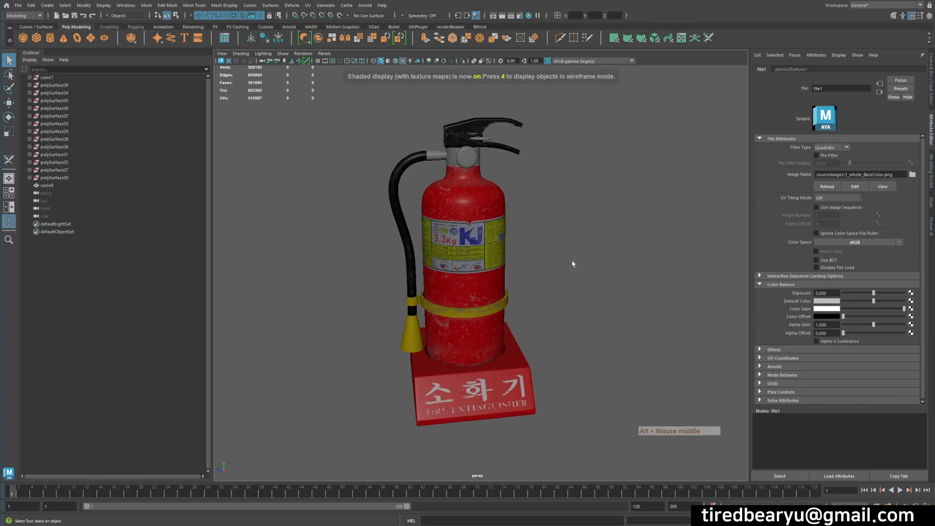
{"action": "left_click", "coordinate": [887, 93]}
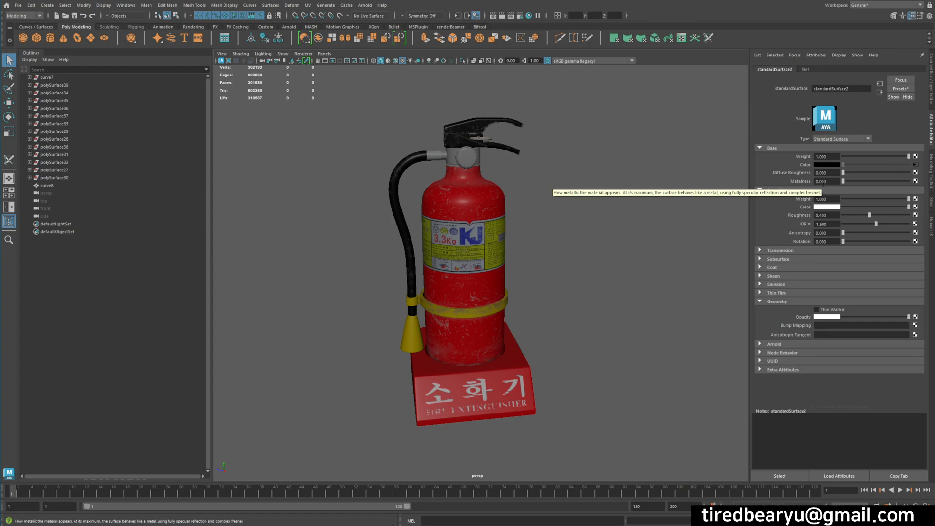
Try the material's Metalness at 1.000 and undo the change
{"action": "right_click", "coordinate": [823, 184]}
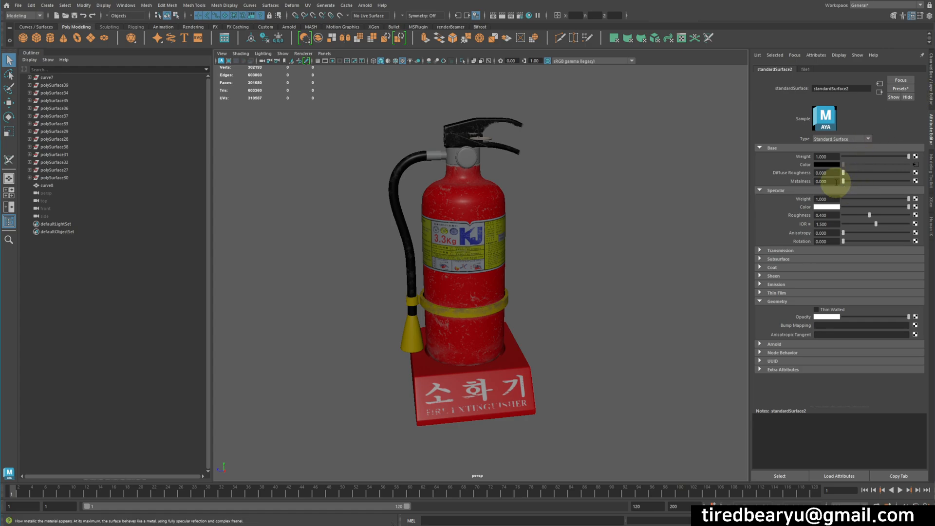
{"action": "left_click_drag", "start_coordinate": [845, 184], "coordinate": [909, 181]}
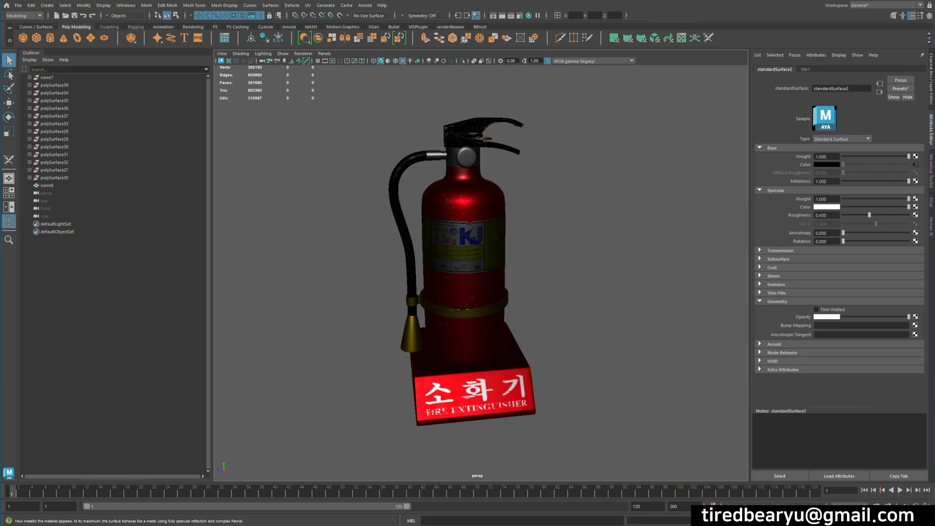
{"action": "key", "text": "ctrl+z"}
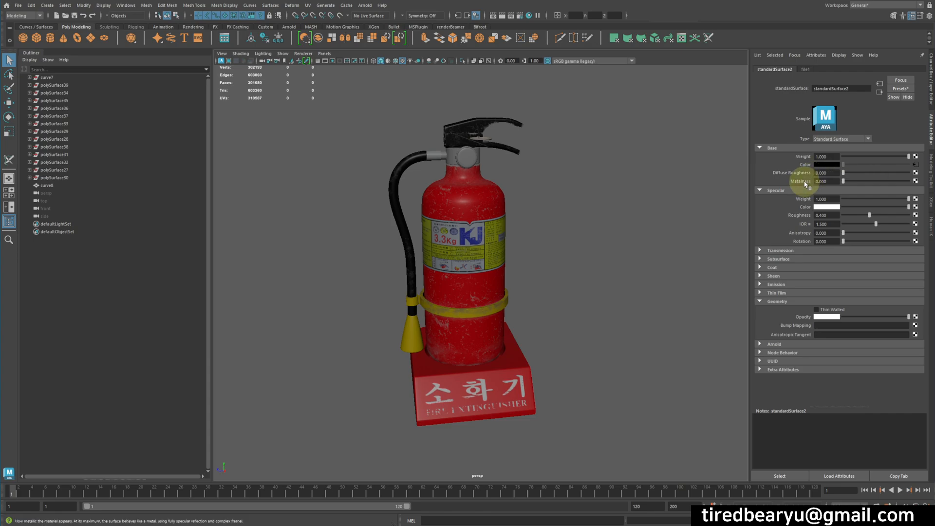
Connect a File texture to the material's Metalness and load 1_whole_Metalness.png into it
{"action": "left_click", "coordinate": [832, 182]}
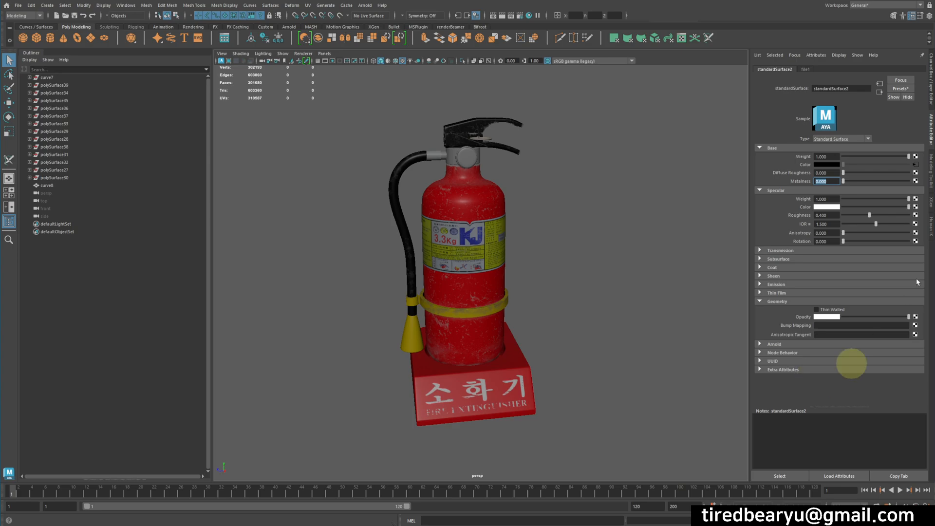
{"action": "left_click", "coordinate": [915, 181]}
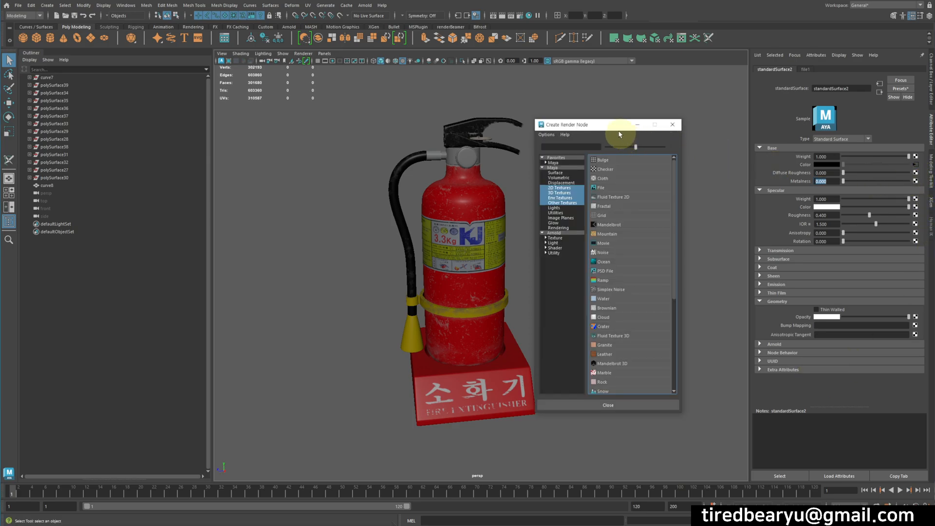
{"action": "left_click_drag", "start_coordinate": [609, 125], "coordinate": [641, 119]}
{"action": "left_click", "coordinate": [642, 182]}
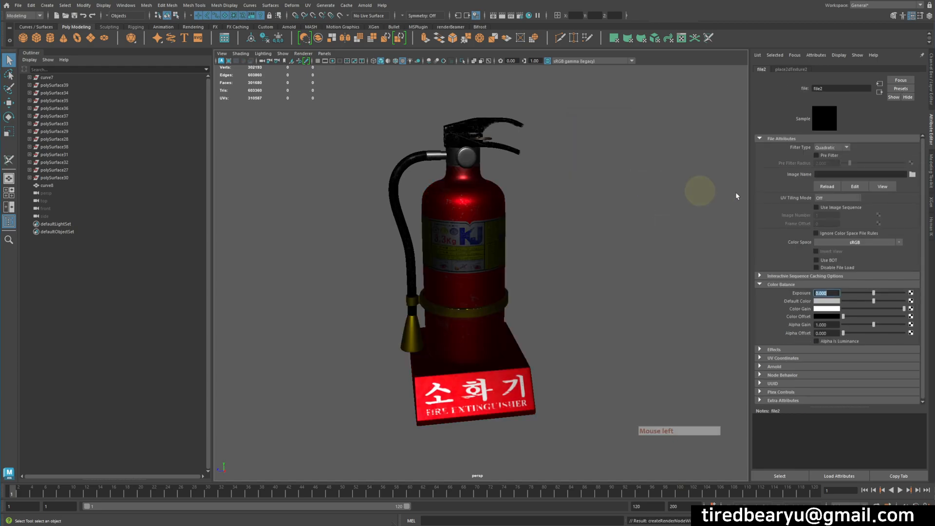
{"action": "left_click", "coordinate": [913, 175]}
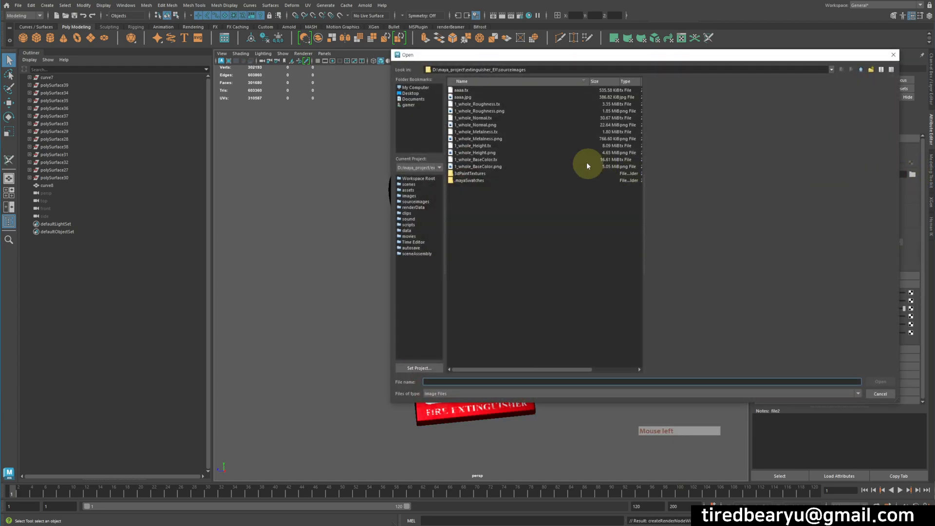
{"action": "left_click", "coordinate": [495, 139]}
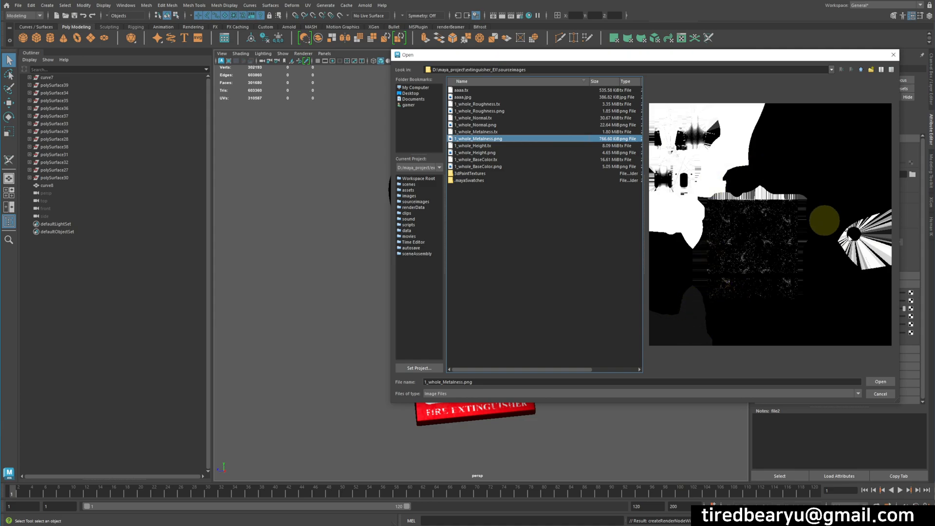
{"action": "left_click", "coordinate": [872, 381]}
{"action": "left_click_drag", "start_coordinate": [518, 371], "coordinate": [554, 282], "text": "alt"}
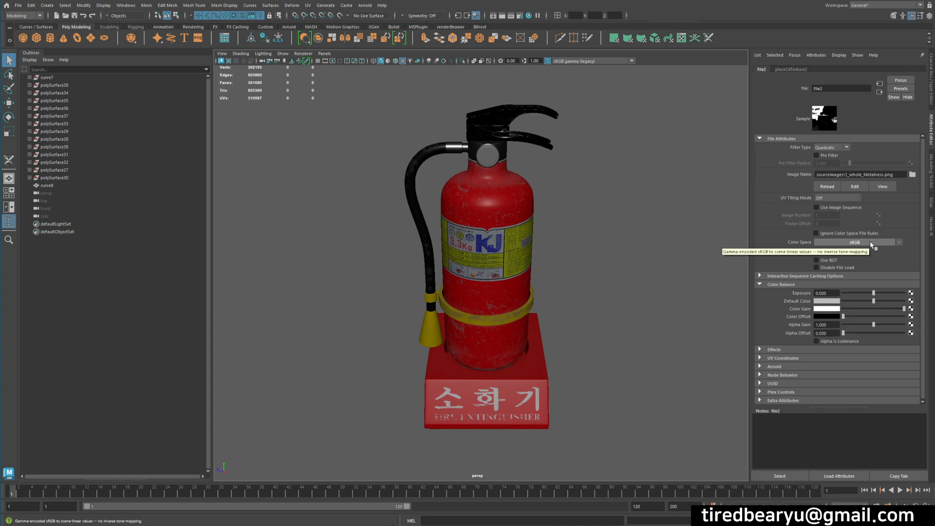
Set the color space of the metalness file texture to Raw
{"action": "left_click", "coordinate": [855, 188]}
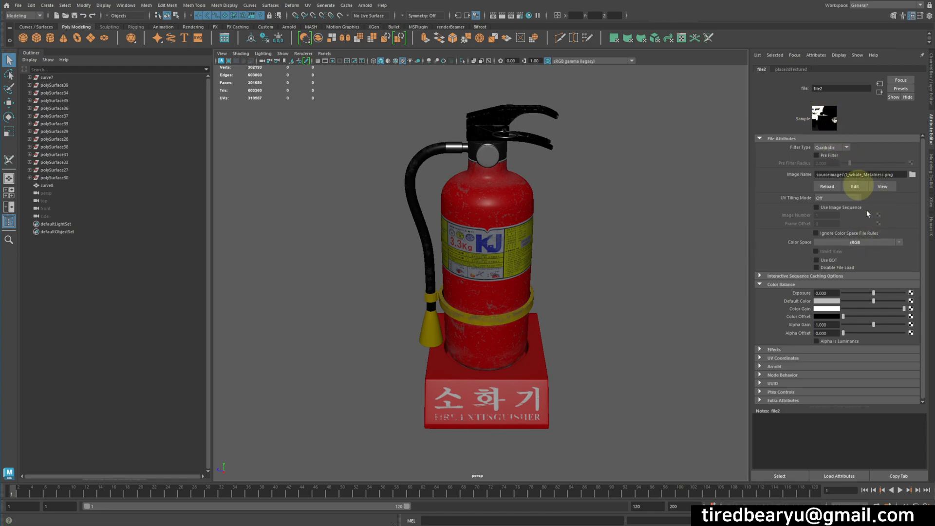
{"action": "left_click", "coordinate": [899, 243]}
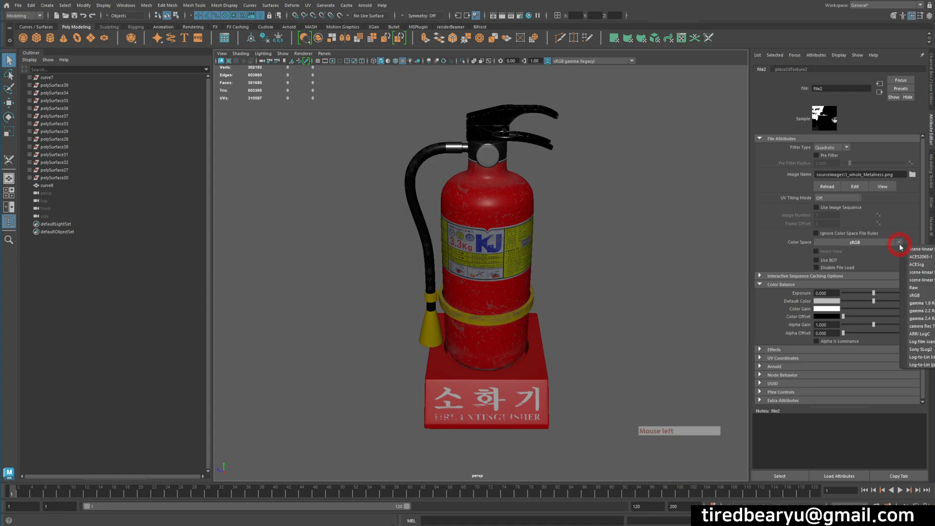
{"action": "left_click", "coordinate": [929, 291]}
{"action": "left_click_drag", "start_coordinate": [635, 317], "coordinate": [644, 318], "text": "alt"}
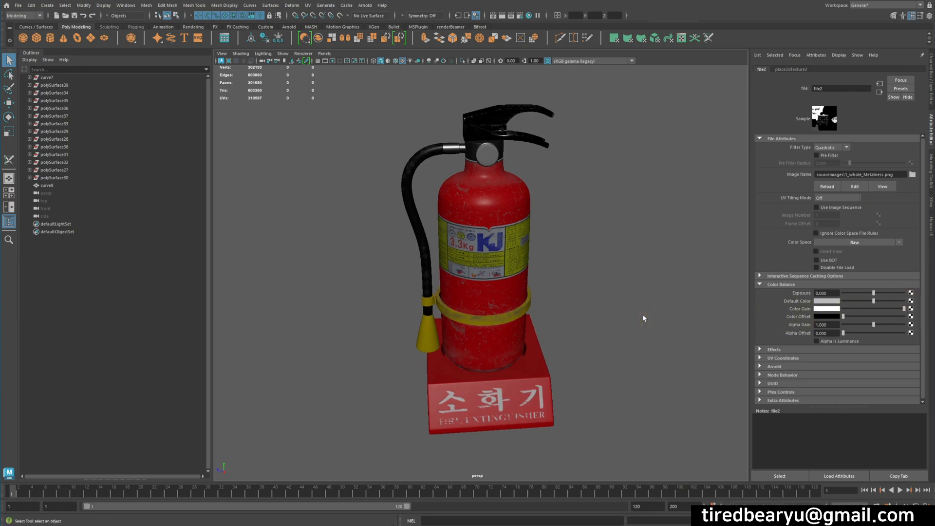
{"action": "left_click_drag", "start_coordinate": [601, 295], "coordinate": [586, 276], "text": "alt"}
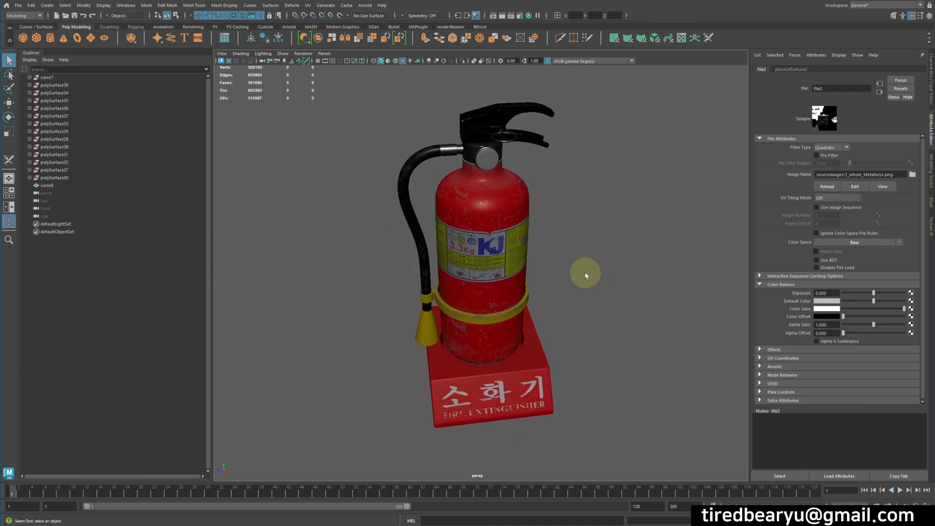
{"action": "middle_click_drag", "start_coordinate": [578, 283], "coordinate": [530, 263], "text": "alt"}
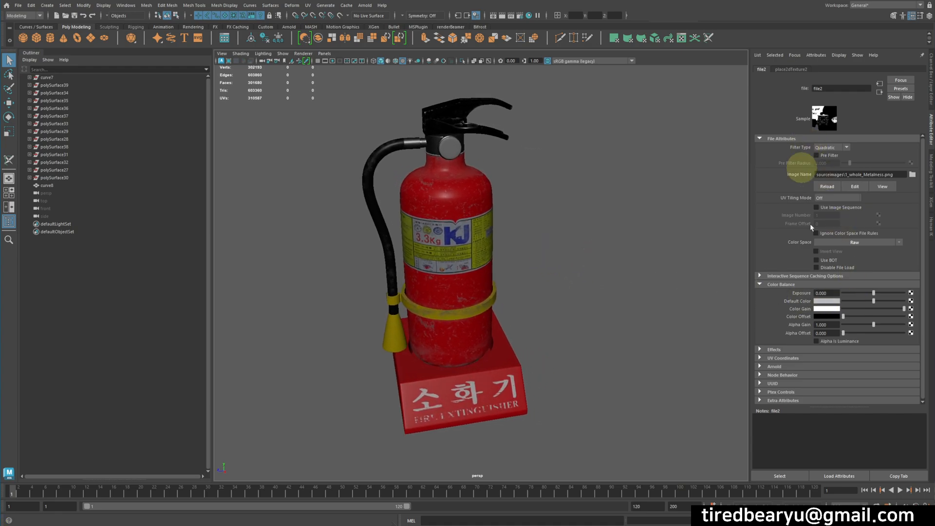
Enable Alpha Is Luminance in the metalness texture's color balance settings
{"action": "left_click", "coordinate": [823, 343]}
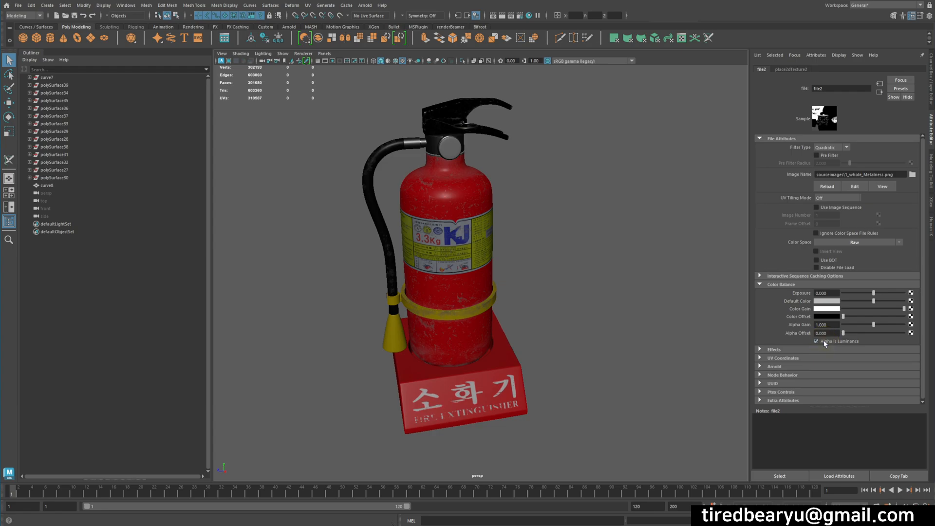
{"action": "left_click", "coordinate": [825, 344]}
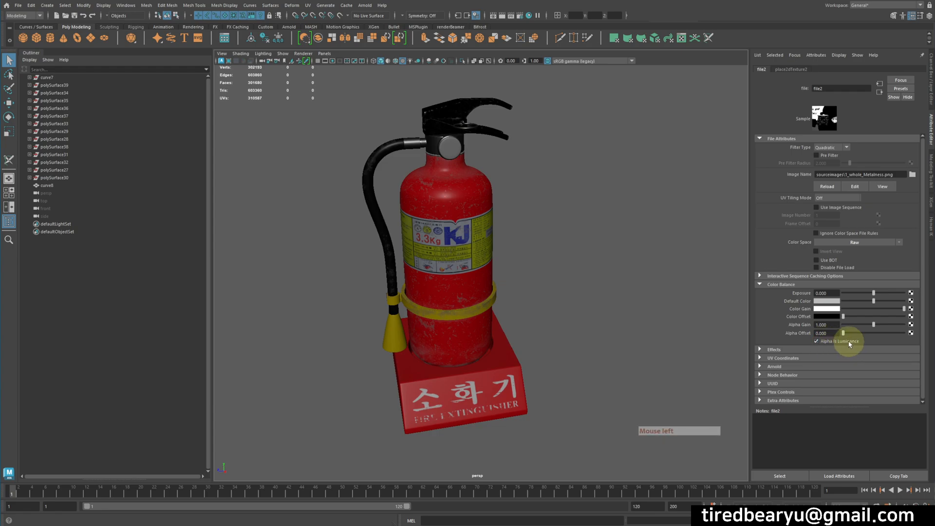
{"action": "left_click_drag", "start_coordinate": [698, 314], "coordinate": [653, 309], "text": "alt"}
{"action": "right_click_drag", "start_coordinate": [692, 319], "coordinate": [710, 328], "text": "alt"}
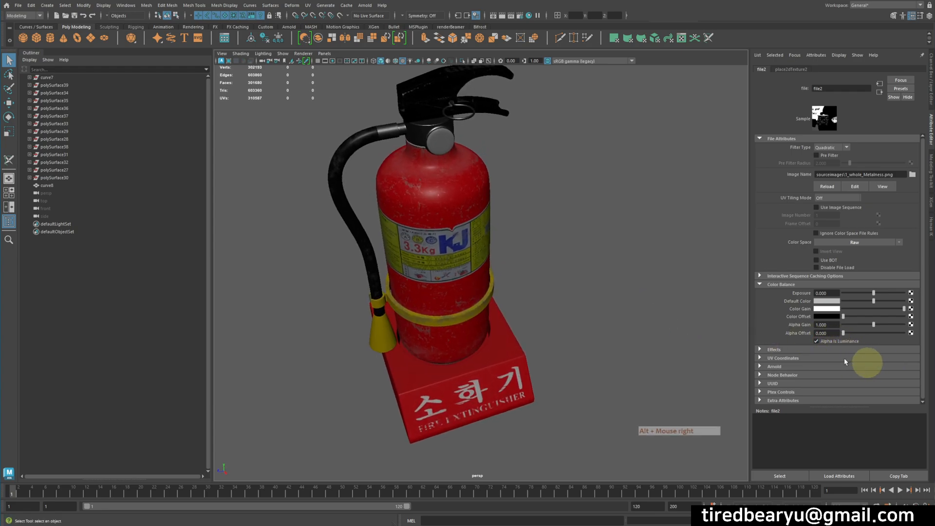
Start an Arnold render of the upper part of the fire extinguisher
{"action": "left_click", "coordinate": [835, 341]}
{"action": "right_click_drag", "start_coordinate": [640, 309], "coordinate": [511, 219], "text": "alt"}
{"action": "left_click_drag", "start_coordinate": [559, 250], "coordinate": [561, 244], "text": "alt"}
{"action": "left_click", "coordinate": [365, 5]}
{"action": "left_click", "coordinate": [373, 11]}
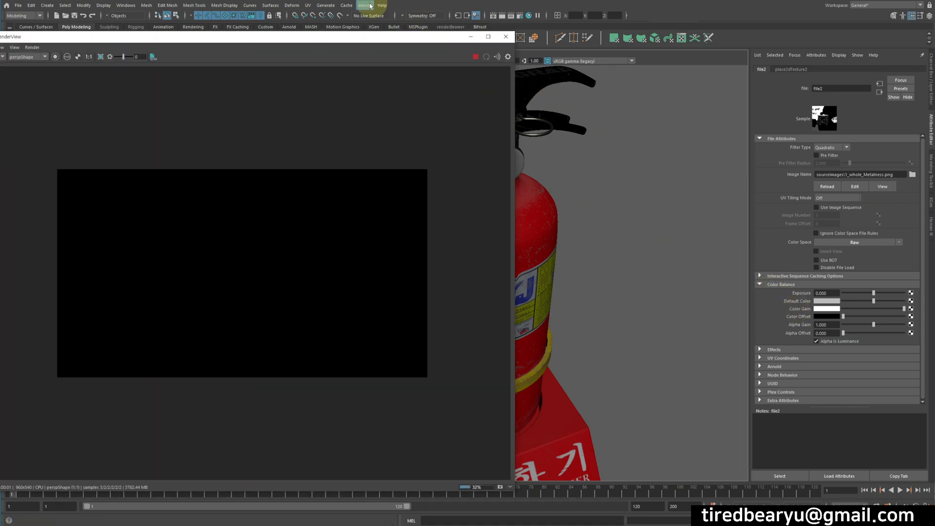
Light the scene with an Arnold Physical Sky
{"action": "left_click", "coordinate": [365, 5]}
{"action": "mouse_move", "coordinate": [391, 47]}
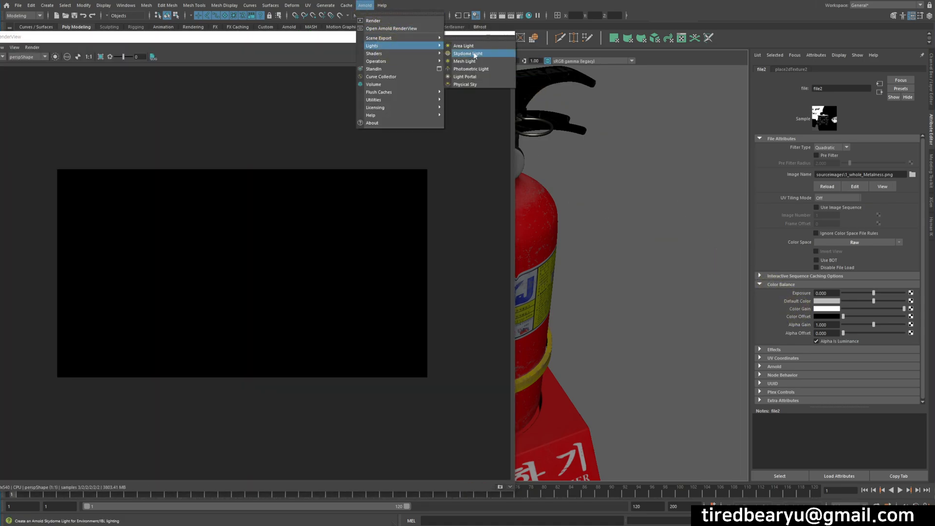
{"action": "left_click", "coordinate": [467, 84]}
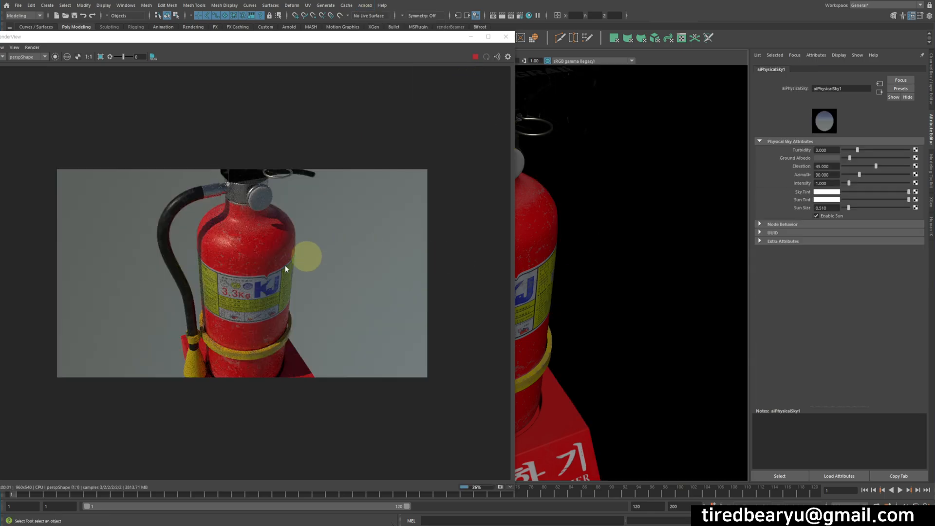
From the extinguisher's Standard Surface material, toggle the metalness texture's Alpha Is Luminance off and on to compare the renders
{"action": "left_click", "coordinate": [531, 275]}
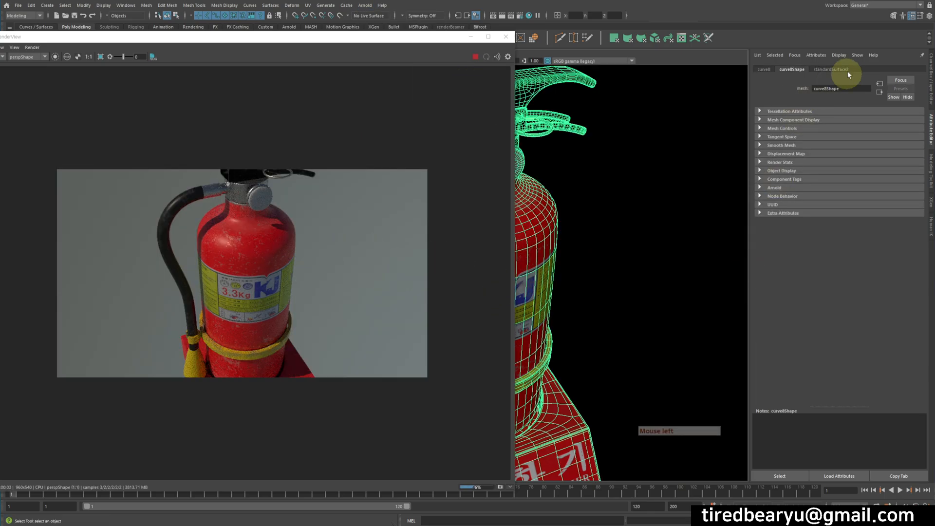
{"action": "left_click", "coordinate": [832, 69]}
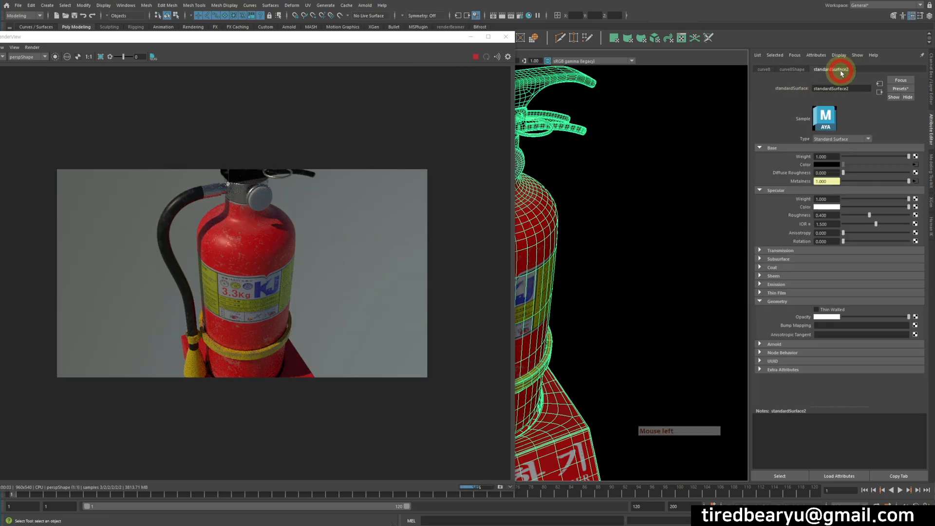
{"action": "left_click", "coordinate": [915, 181]}
{"action": "left_click", "coordinate": [831, 341]}
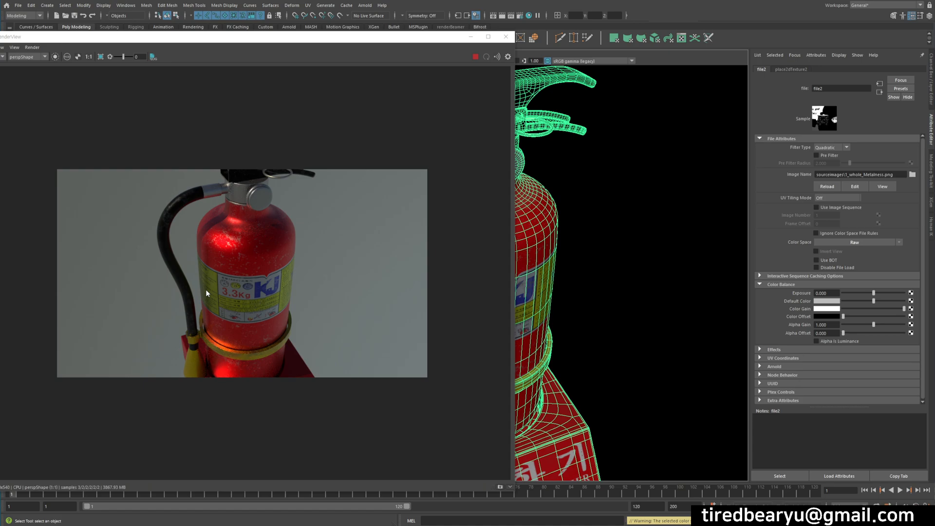
{"action": "left_click", "coordinate": [819, 341]}
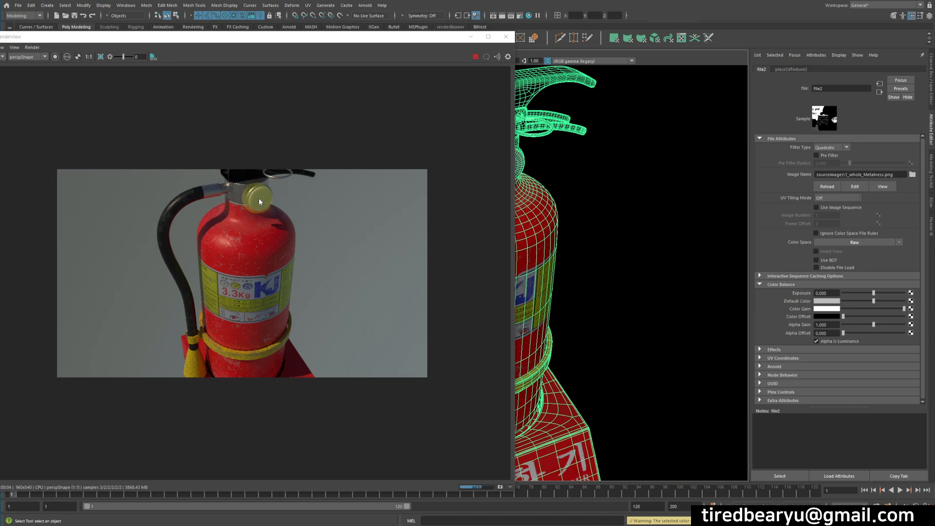
{"action": "left_click", "coordinate": [834, 345]}
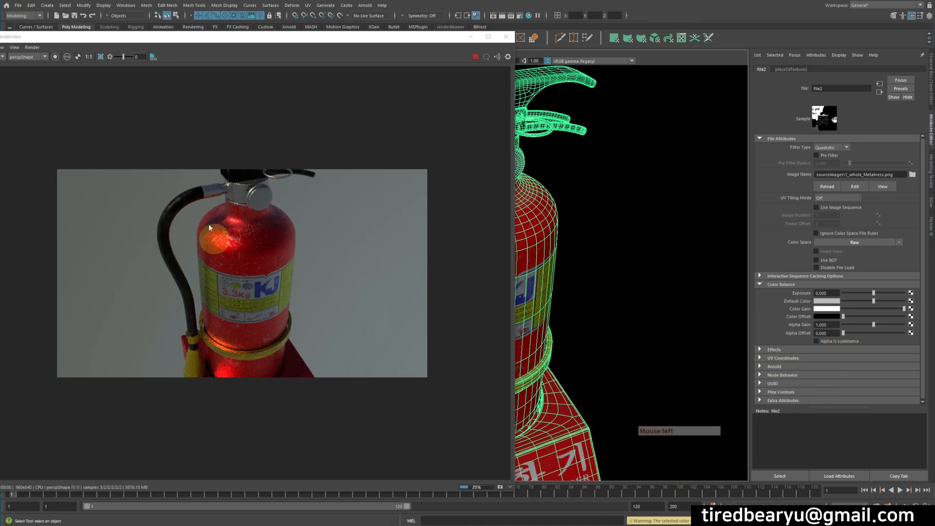
{"action": "left_click", "coordinate": [828, 341]}
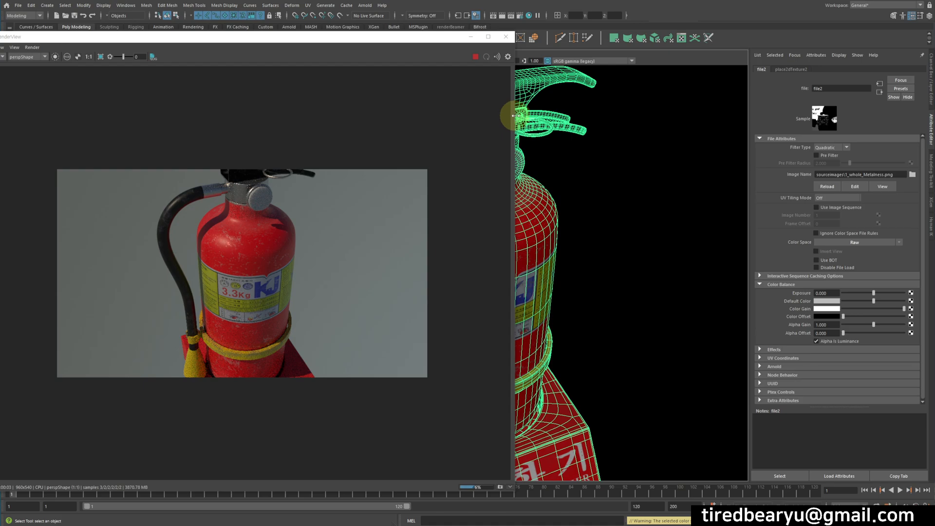
Narrow the render view, open the Hypershade and graph the input and output connections of standardSurface2
{"action": "left_click_drag", "start_coordinate": [514, 116], "coordinate": [421, 105]}
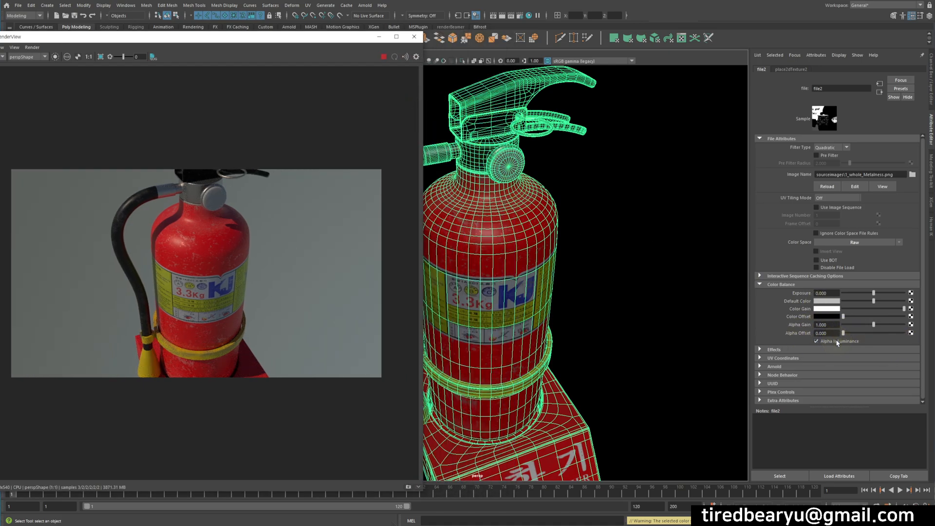
{"action": "left_click", "coordinate": [528, 16]}
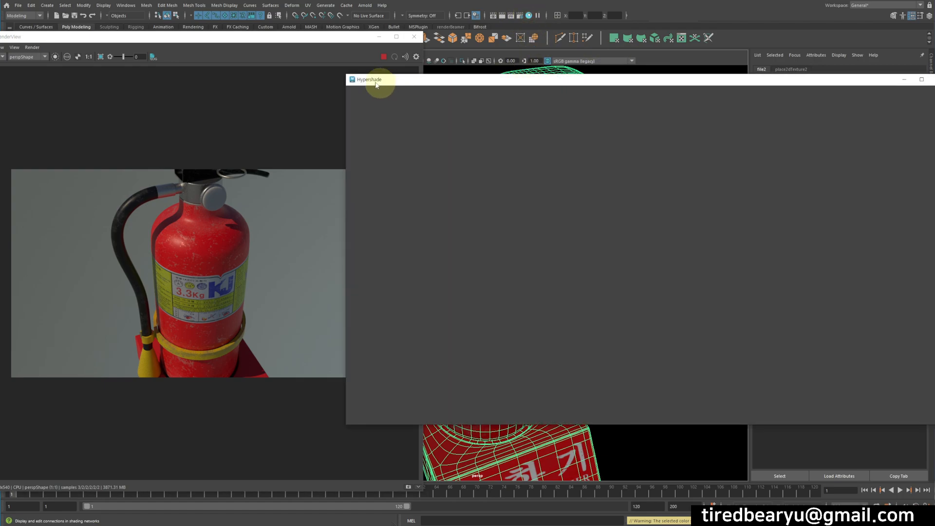
{"action": "left_click_drag", "start_coordinate": [344, 75], "coordinate": [399, 59]}
{"action": "left_click", "coordinate": [616, 121]}
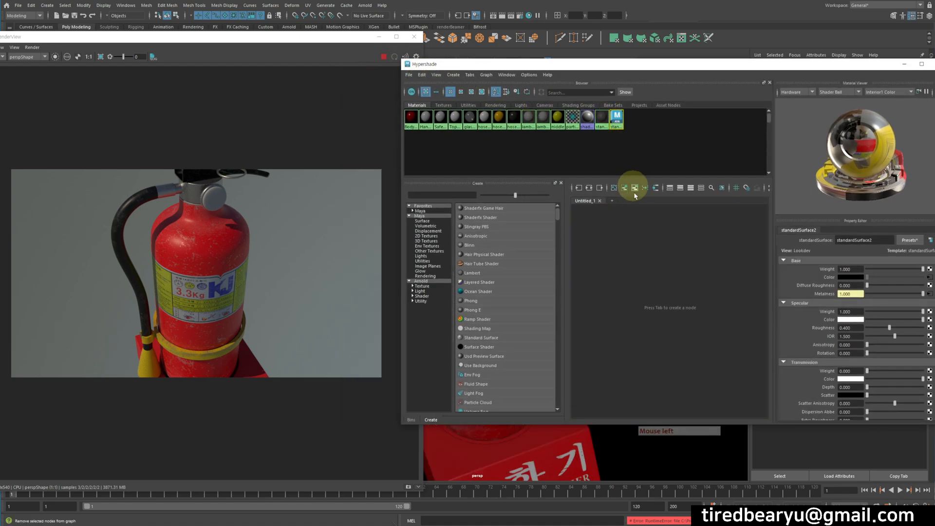
{"action": "left_click", "coordinate": [590, 188]}
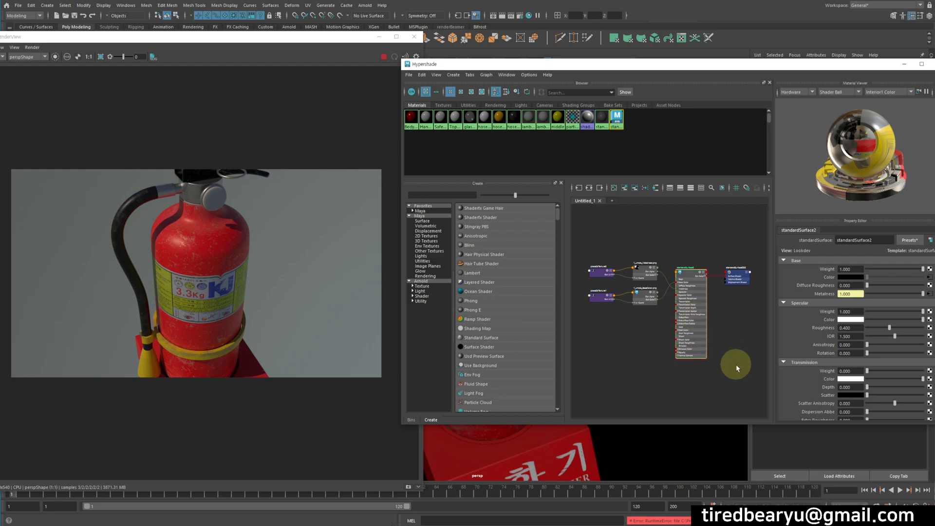
{"action": "scroll", "coordinate": [734, 362], "scroll_direction": "up", "scroll_amount": 5}
{"action": "middle_click_drag", "start_coordinate": [697, 361], "coordinate": [739, 406]}
{"action": "middle_click_drag", "start_coordinate": [640, 348], "coordinate": [670, 380]}
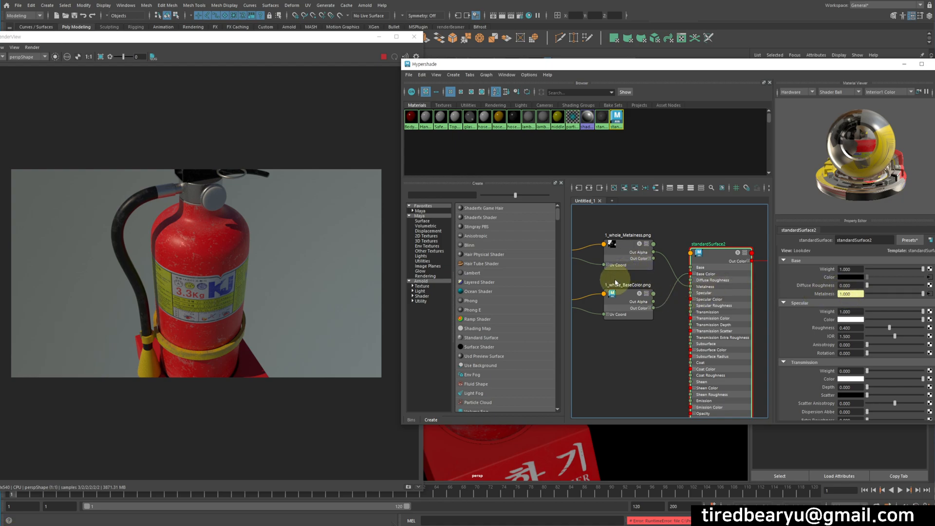
{"action": "middle_click_drag", "start_coordinate": [625, 277], "coordinate": [636, 276], "text": "alt"}
Inspect the individual Out Color channels of the 1_whole_BaseColor.png node, then collapse them
{"action": "left_click_drag", "start_coordinate": [640, 248], "coordinate": [646, 251]}
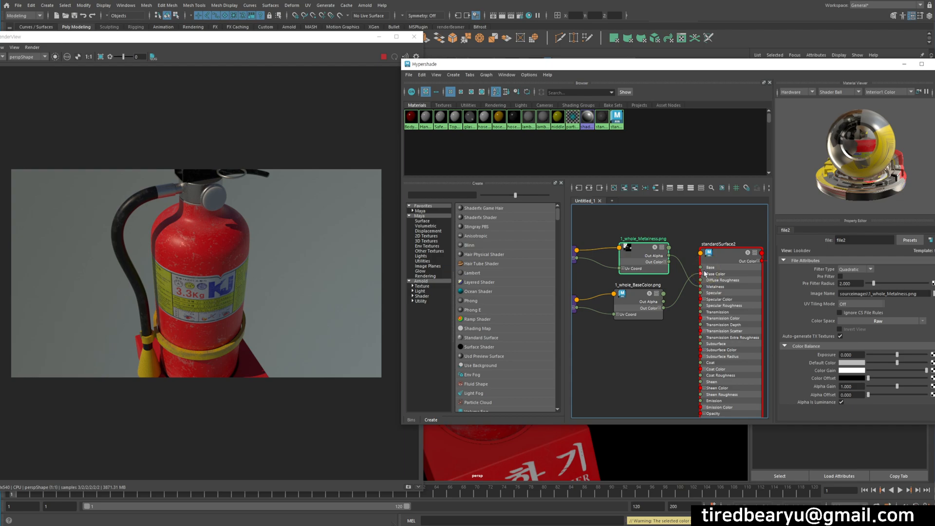
{"action": "left_click", "coordinate": [659, 309]}
{"action": "left_click", "coordinate": [660, 309]}
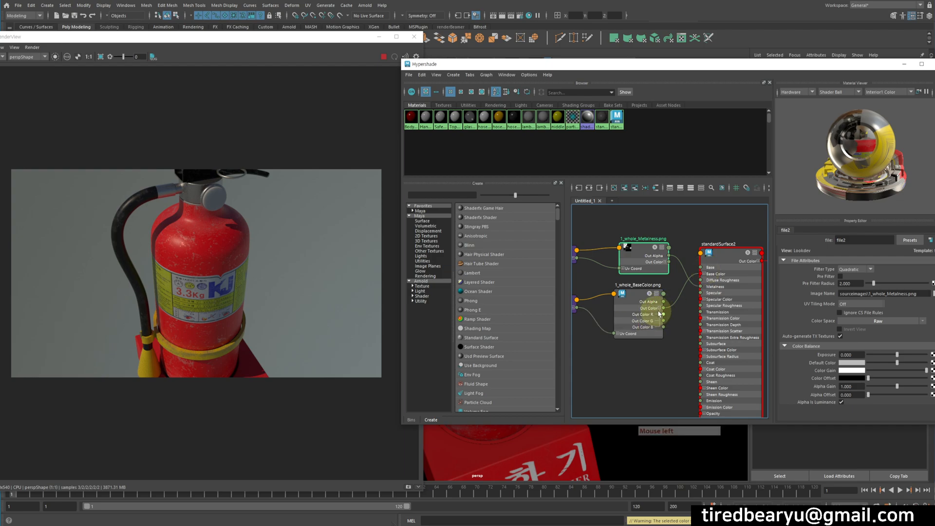
{"action": "left_click", "coordinate": [658, 309]}
{"action": "left_click", "coordinate": [684, 271]}
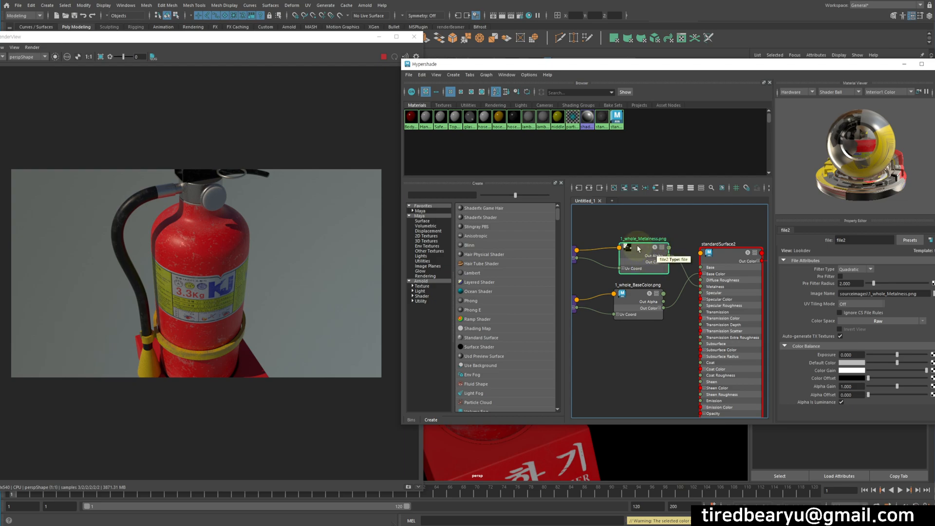
Move the 1_whole_Metalness.png node clear of the base color node and delete its connection to the material's Metalness
{"action": "left_click_drag", "start_coordinate": [638, 252], "coordinate": [631, 240]}
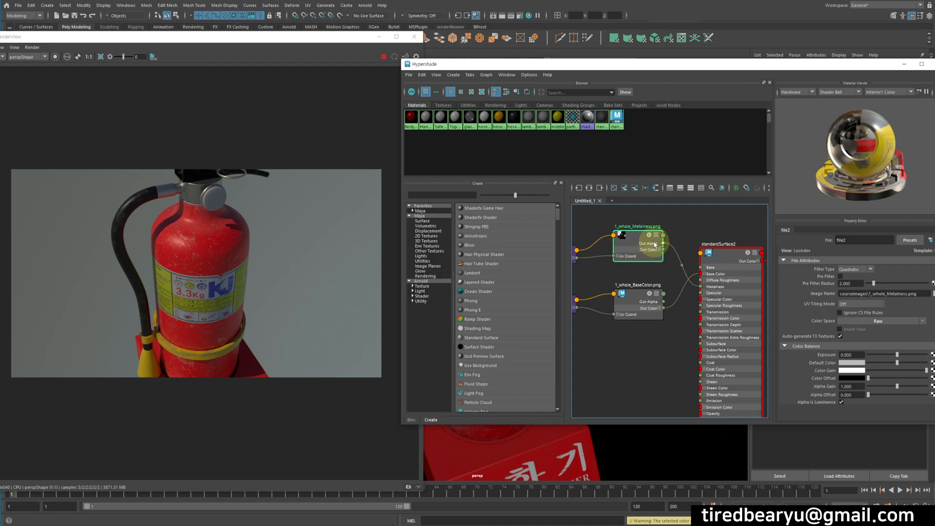
{"action": "left_click_drag", "start_coordinate": [664, 243], "coordinate": [686, 285]}
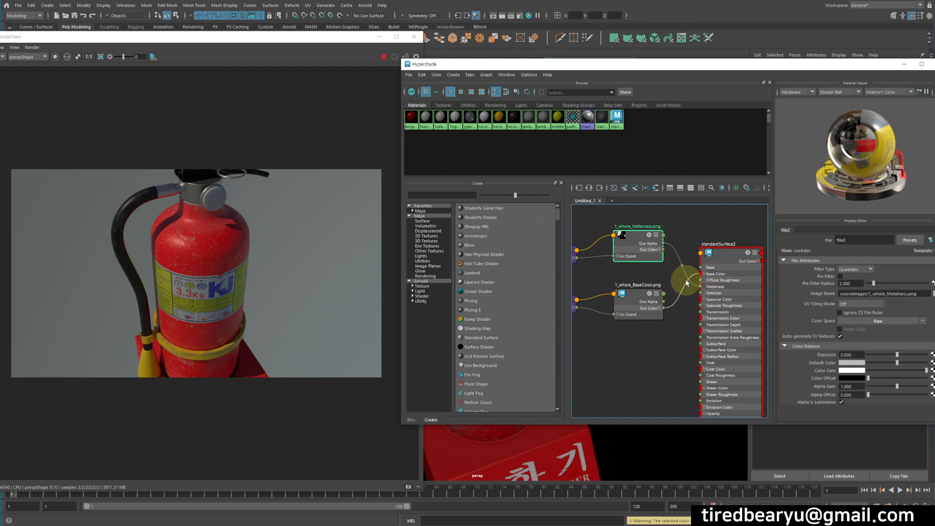
{"action": "left_click_drag", "start_coordinate": [639, 239], "coordinate": [620, 239]}
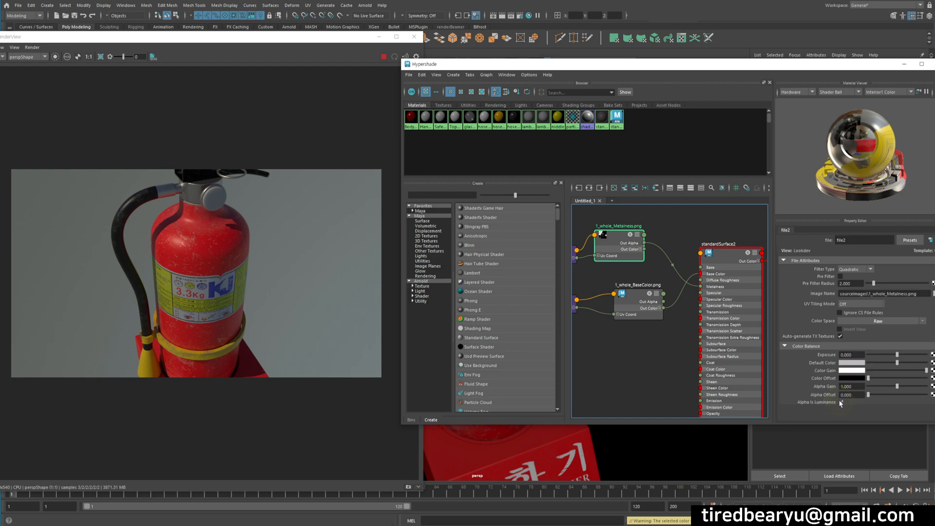
{"action": "left_click", "coordinate": [654, 260]}
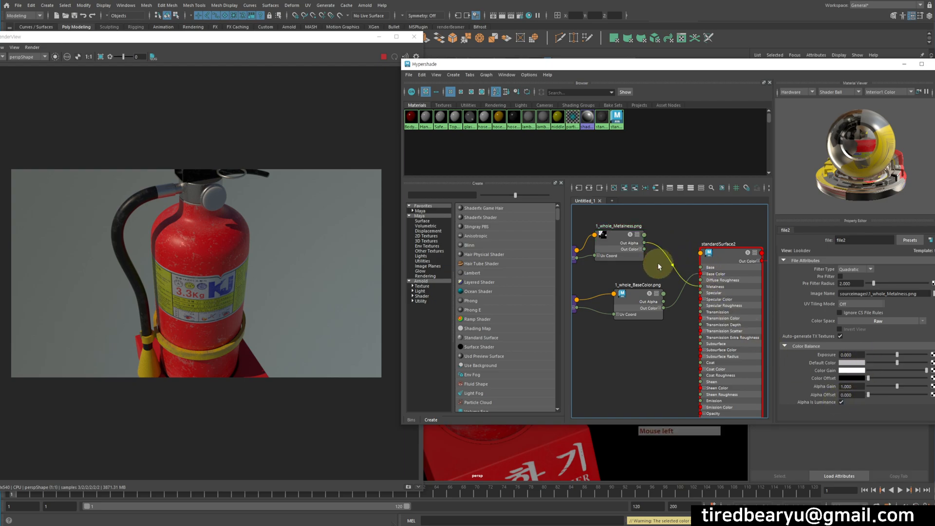
{"action": "key", "text": "Delete"}
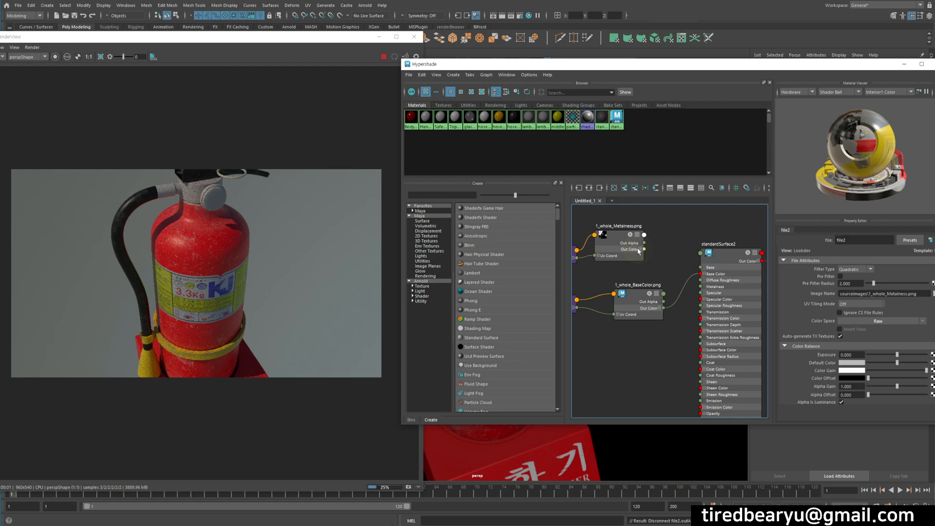
Inspect the separate Out Color channels of the 1_whole_Metalness.png node and collapse them again
{"action": "left_click", "coordinate": [639, 251]}
{"action": "left_click", "coordinate": [701, 287]}
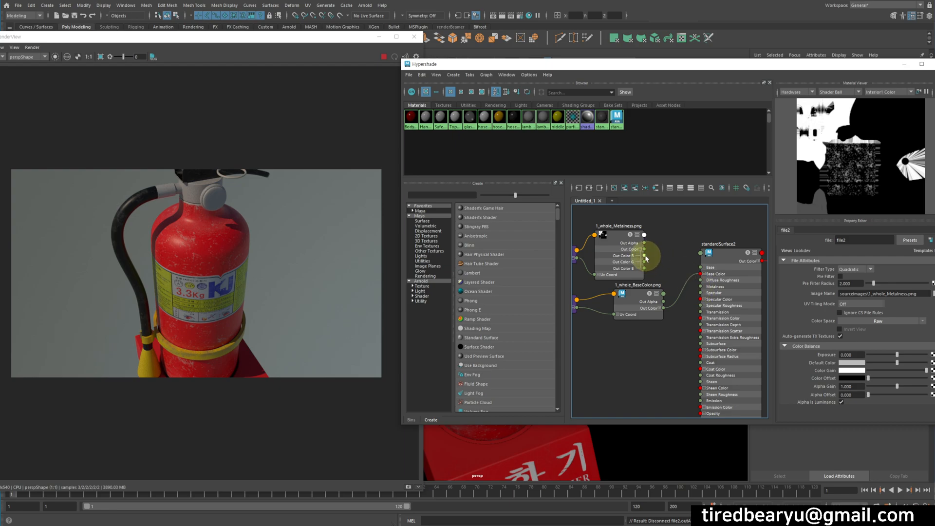
{"action": "left_click", "coordinate": [694, 279]}
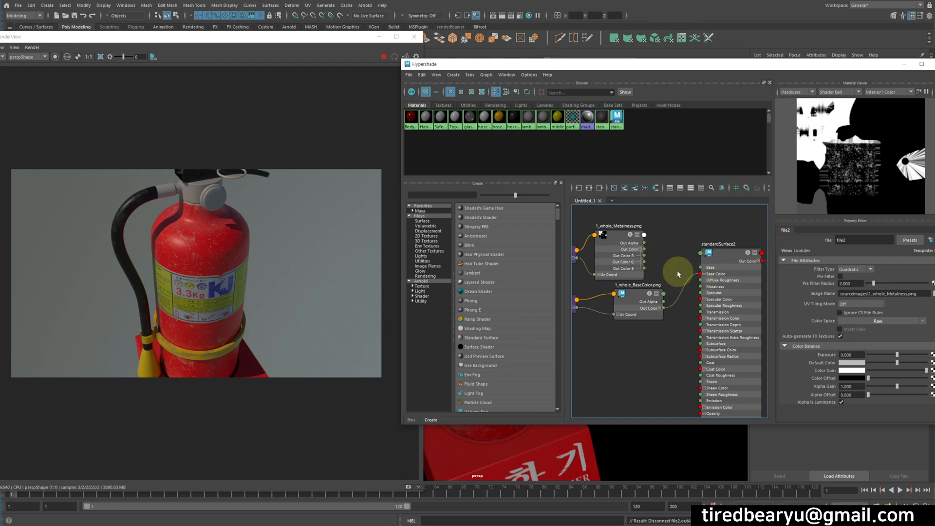
{"action": "left_click", "coordinate": [639, 252]}
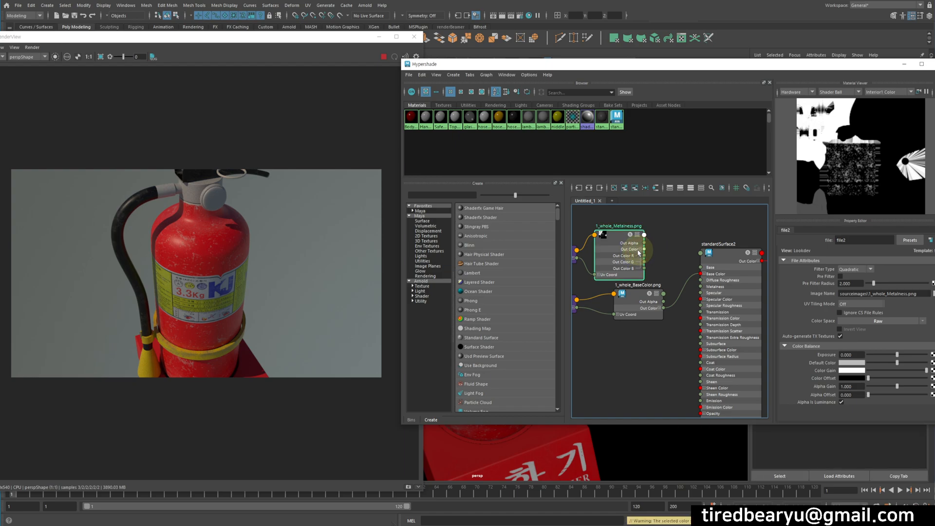
{"action": "left_click", "coordinate": [640, 250]}
Create a luminance node and move the metalness texture node aside to make room for it
{"action": "left_click", "coordinate": [658, 246]}
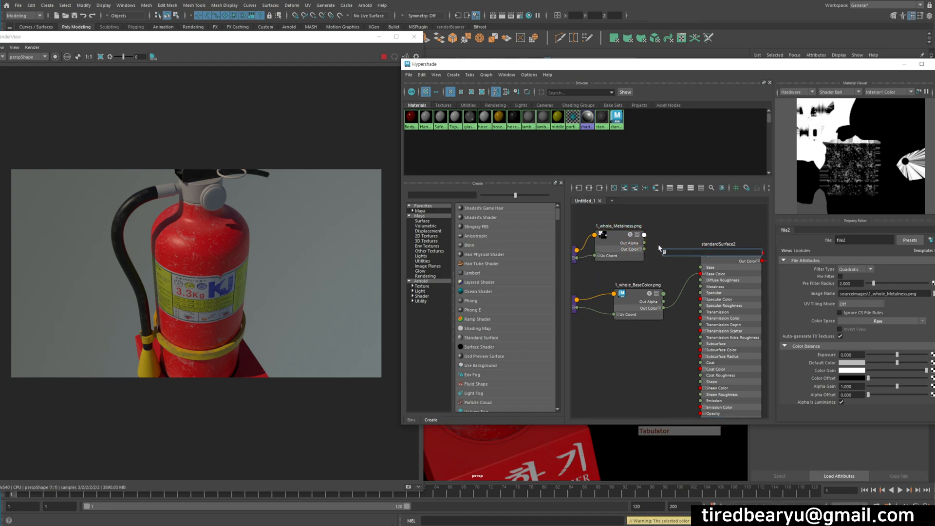
{"action": "key", "text": "Tab"}
{"action": "type", "text": "r"}
{"action": "key", "text": "BackSpace"}
{"action": "type", "text": "lum"}
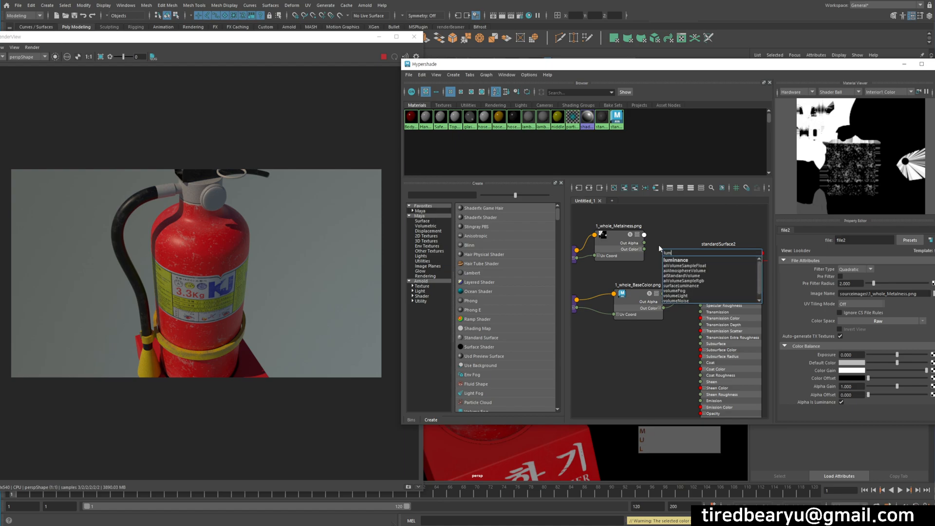
{"action": "left_click", "coordinate": [667, 257]}
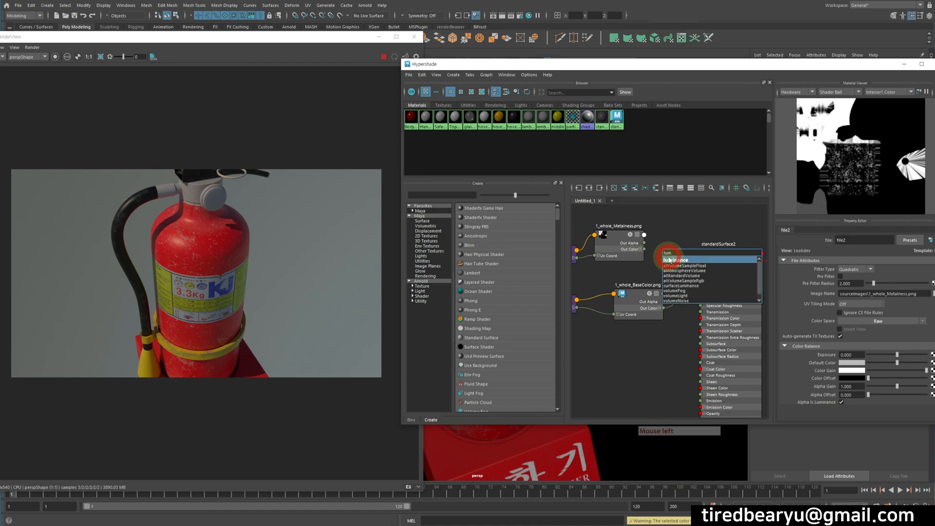
{"action": "left_click_drag", "start_coordinate": [683, 259], "coordinate": [589, 238]}
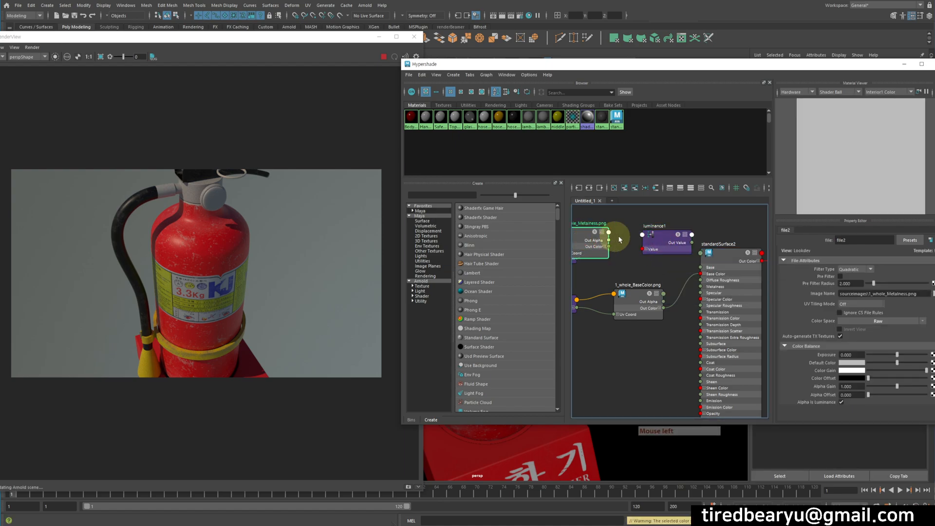
Connect the metalness texture's Out Color to the luminance node's Value, and its Out Value to the material's Metalness
{"action": "left_click", "coordinate": [647, 240]}
{"action": "scroll", "coordinate": [650, 238], "scroll_direction": "up", "scroll_amount": 8}
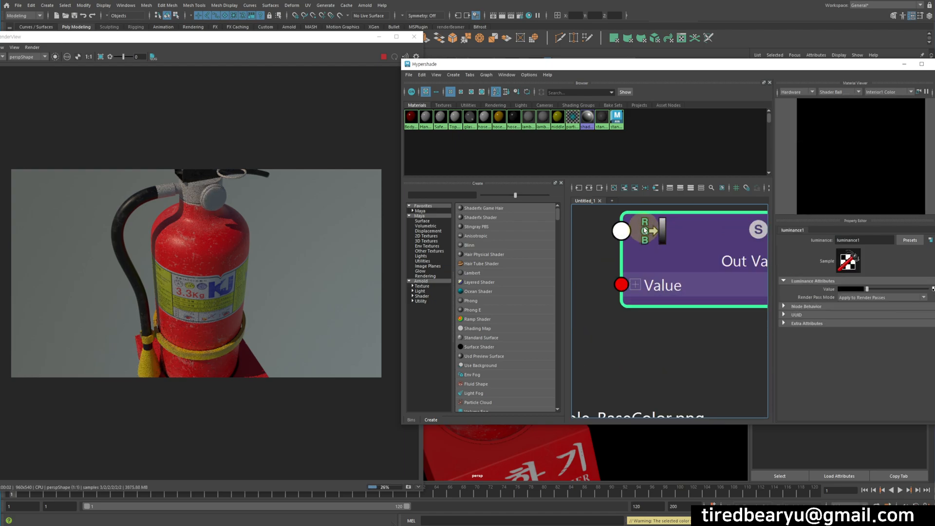
{"action": "scroll", "coordinate": [653, 239], "scroll_direction": "down", "scroll_amount": 7}
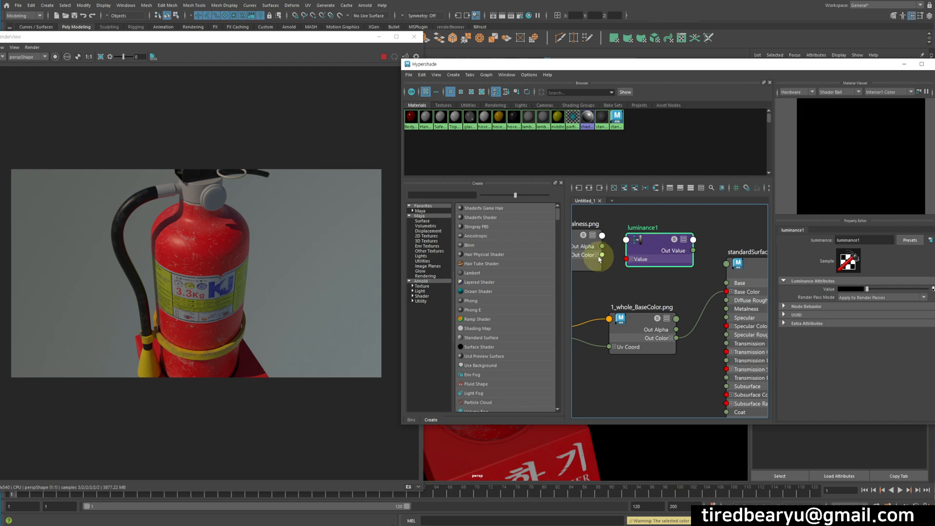
{"action": "left_click_drag", "start_coordinate": [602, 257], "coordinate": [627, 259]}
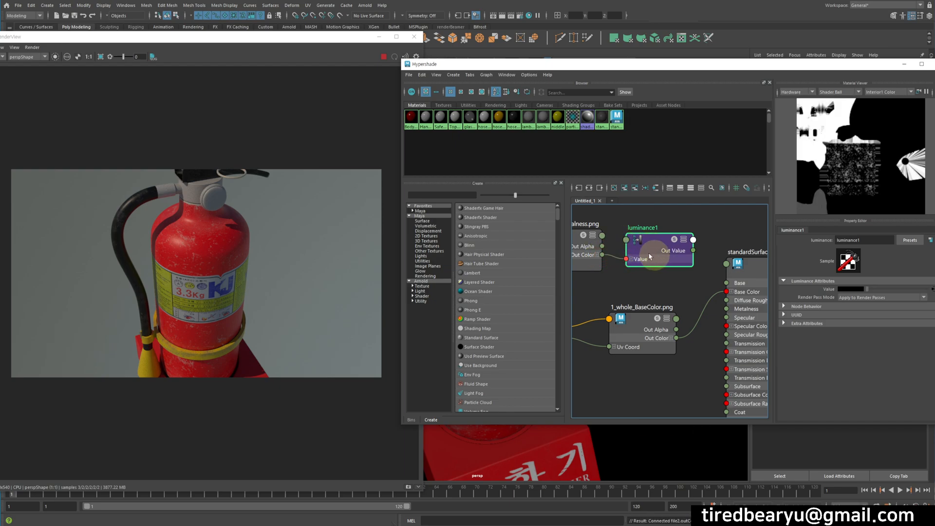
{"action": "left_click_drag", "start_coordinate": [693, 251], "coordinate": [726, 309]}
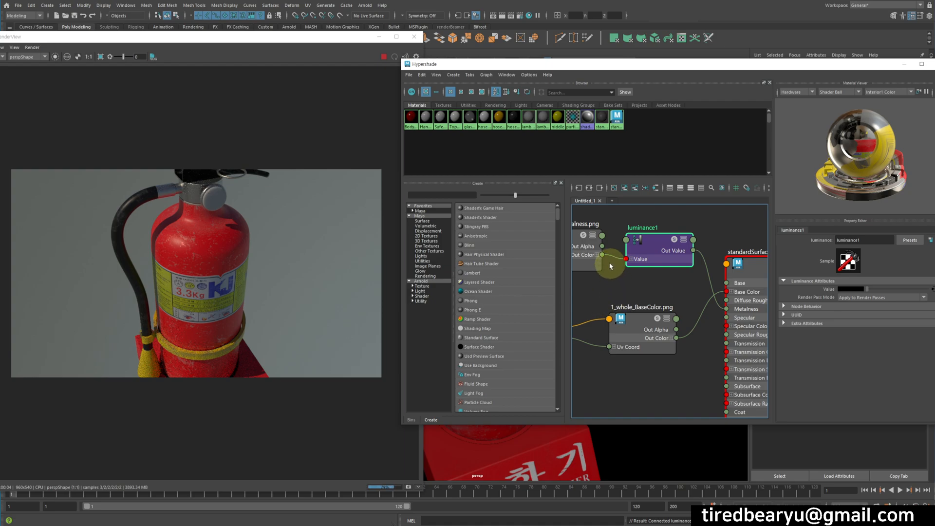
Connect the metalness texture's Out Alpha directly to the material's Metalness and select standardSurface2
{"action": "left_click_drag", "start_coordinate": [602, 247], "coordinate": [727, 314]}
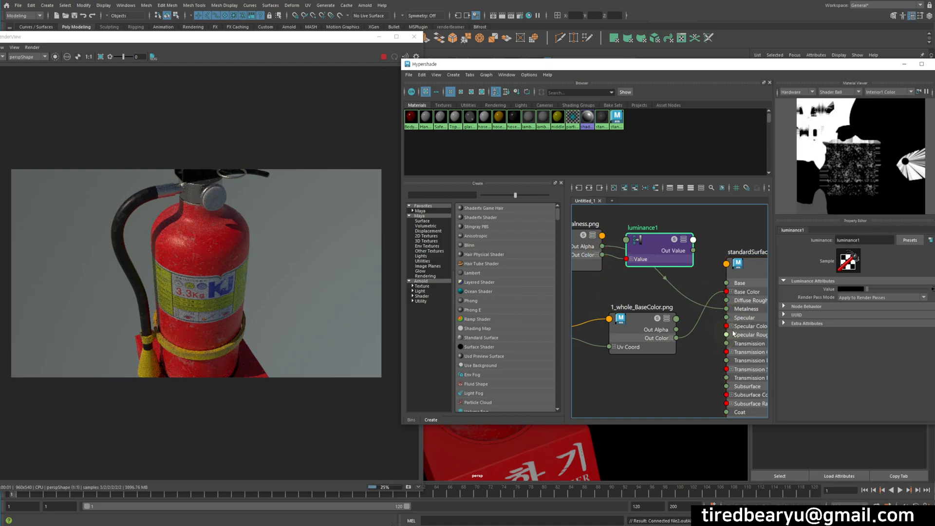
{"action": "left_click", "coordinate": [735, 259]}
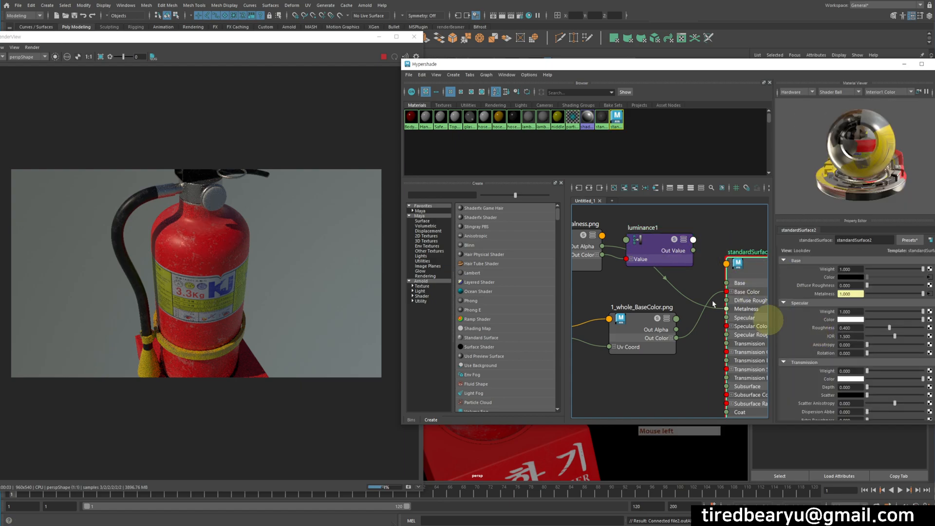
Check the Alpha Is Luminance setting of the 1_whole_Metalness.png texture and delete the luminance node
{"action": "left_click", "coordinate": [582, 238]}
{"action": "scroll", "coordinate": [830, 367], "scroll_direction": "down", "scroll_amount": 3}
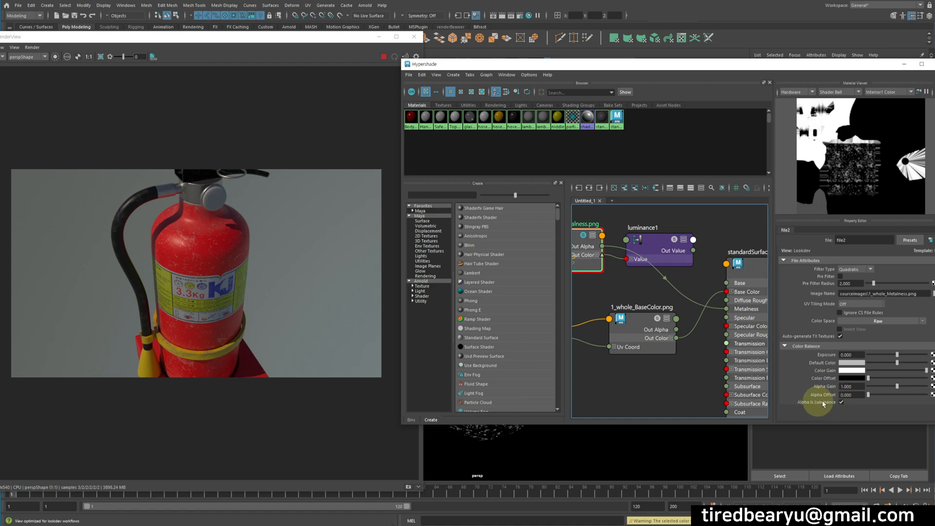
{"action": "left_click_drag", "start_coordinate": [662, 254], "coordinate": [672, 240]}
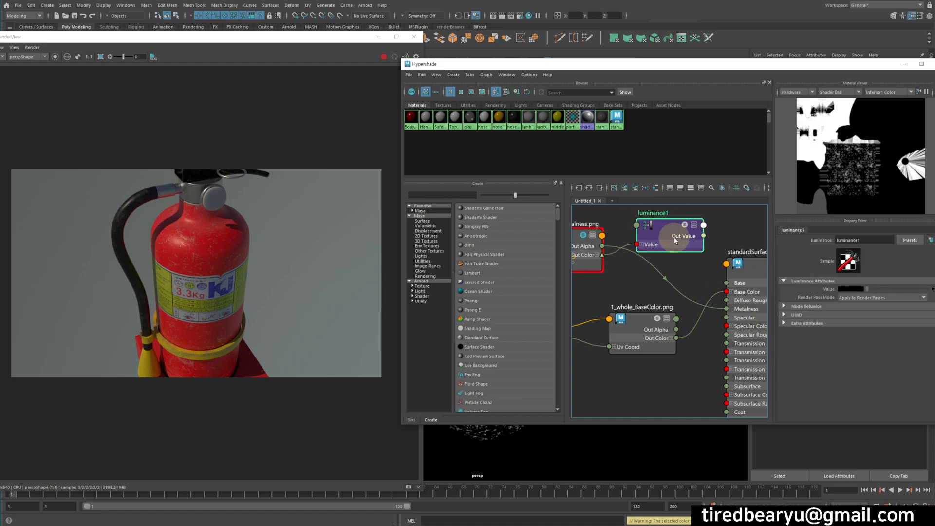
{"action": "left_click", "coordinate": [673, 236]}
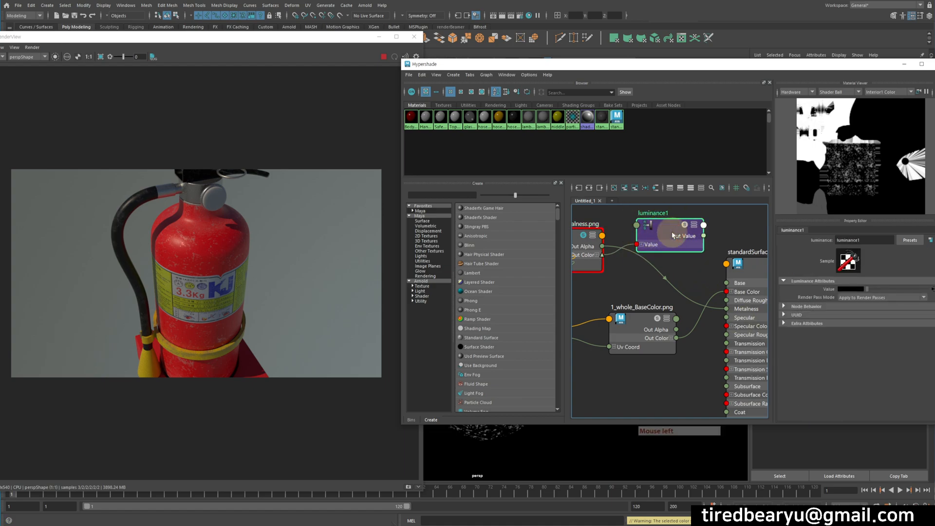
{"action": "key", "text": "Delete"}
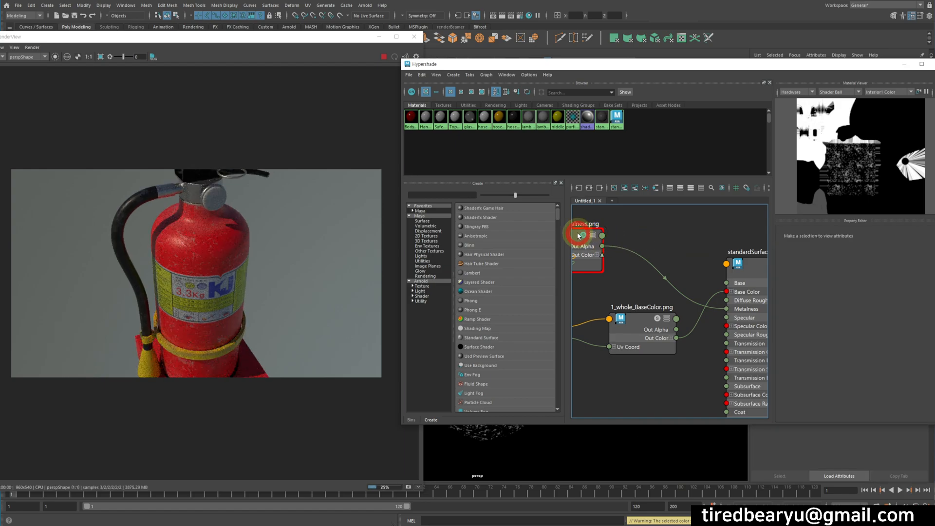
Toggle Alpha Is Luminance off and back on for the metalness texture, and close Hypershade
{"action": "left_click", "coordinate": [842, 402]}
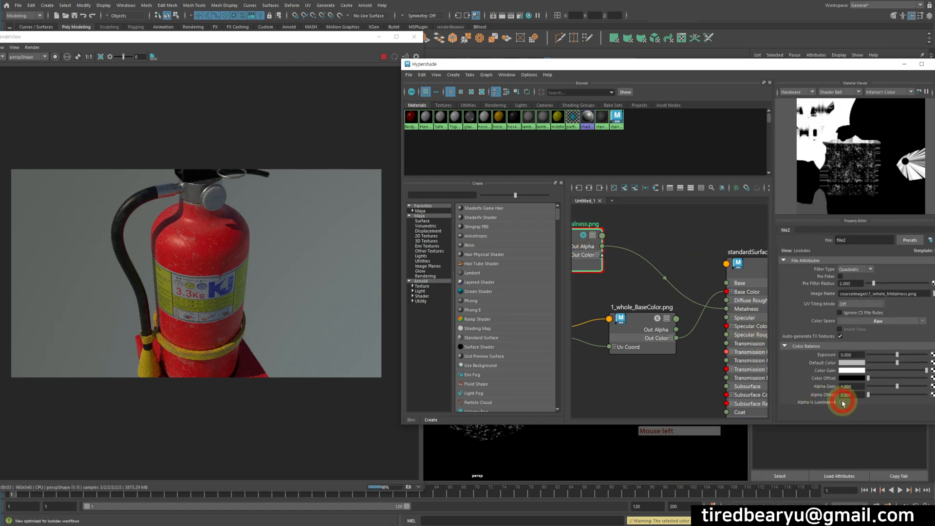
{"action": "left_click", "coordinate": [842, 402]}
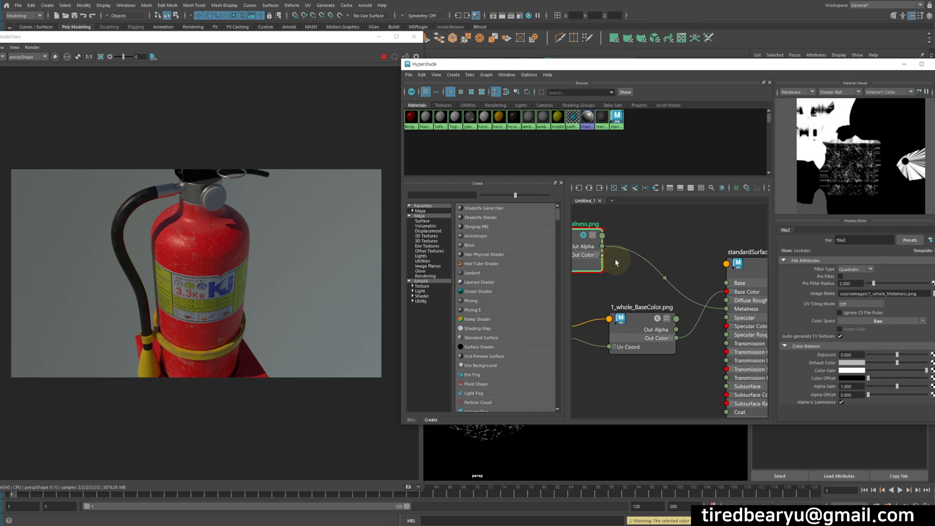
{"action": "middle_click_drag", "start_coordinate": [643, 241], "coordinate": [687, 244], "text": "alt"}
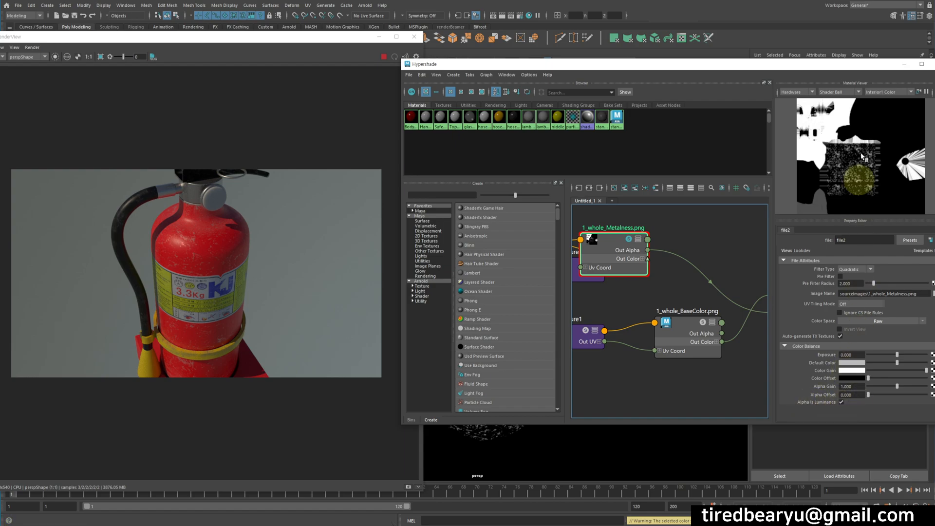
{"action": "left_click", "coordinate": [933, 63]}
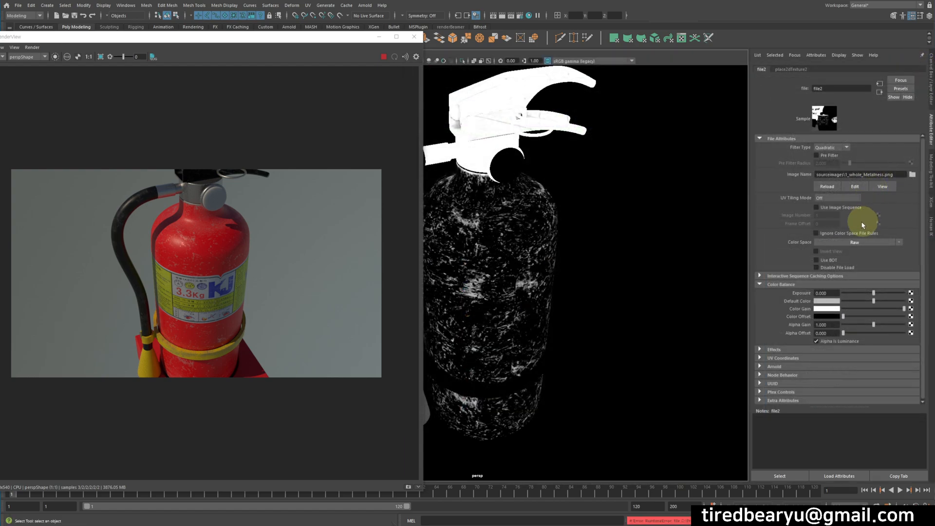
Select the extinguisher and compare its Specular Roughness at 0 and 1 in the Arnold render
{"action": "left_click", "coordinate": [523, 232]}
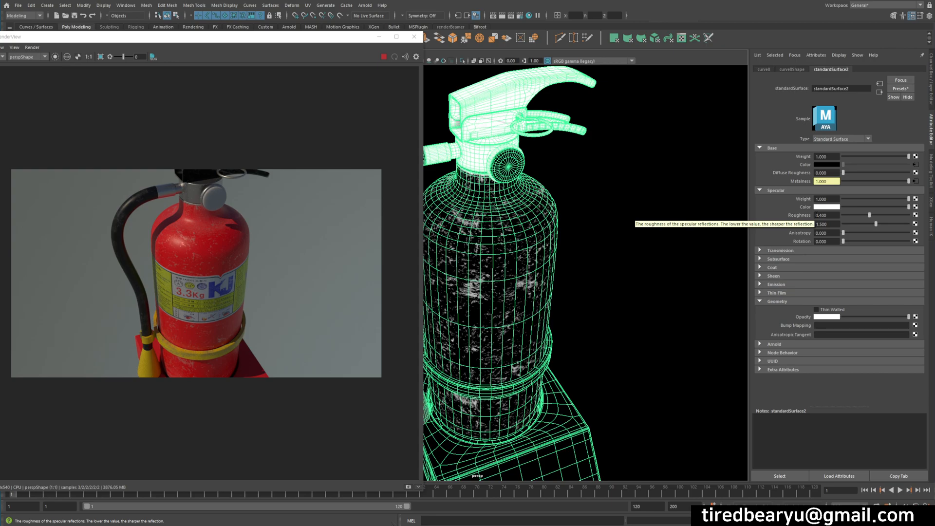
{"action": "left_click_drag", "start_coordinate": [870, 215], "coordinate": [827, 219]}
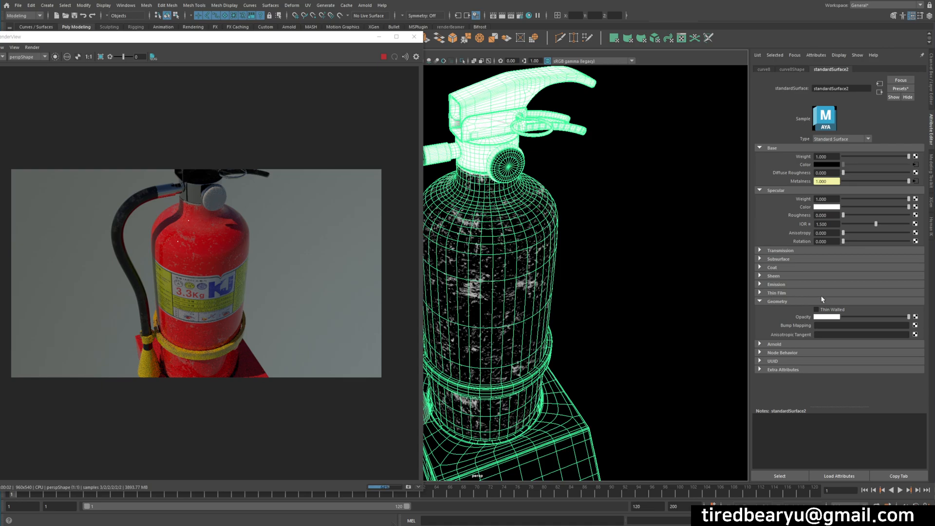
{"action": "left_click_drag", "start_coordinate": [872, 217], "coordinate": [934, 222]}
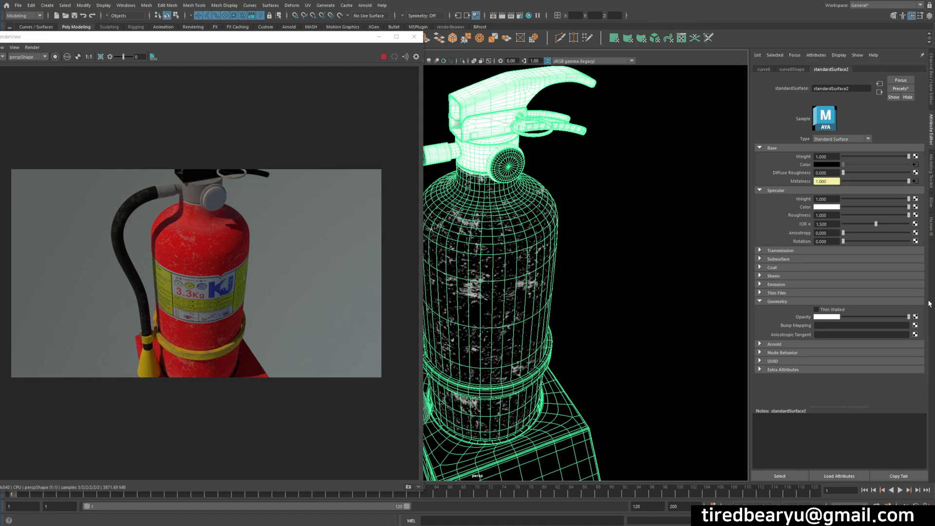
{"action": "left_click_drag", "start_coordinate": [894, 215], "coordinate": [842, 215]}
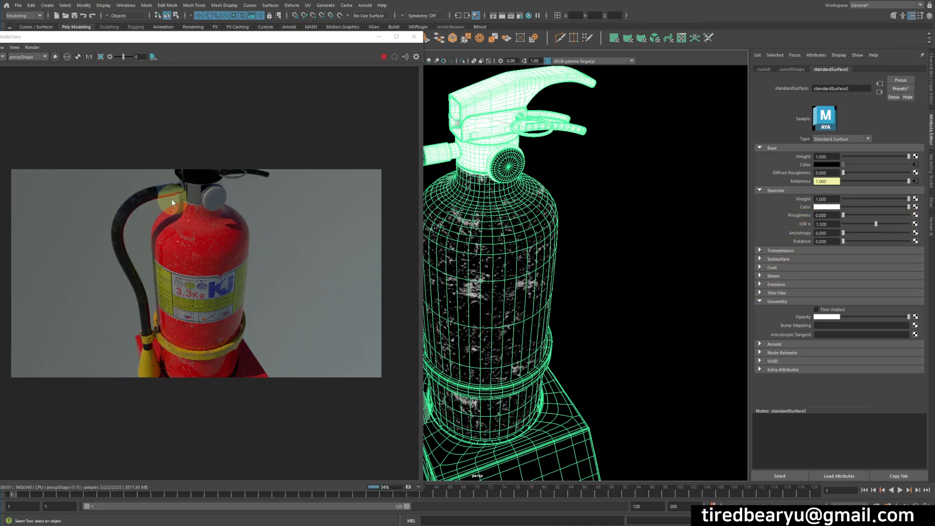
{"action": "left_click", "coordinate": [909, 214]}
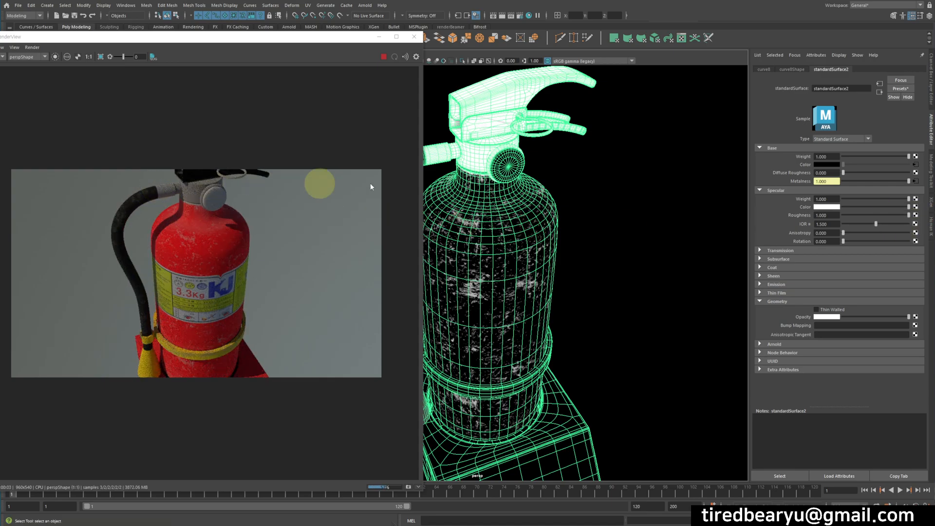
Map a File texture to the material's Specular Roughness and load 1_whole_Roughness.png into it
{"action": "left_click", "coordinate": [916, 215]}
{"action": "left_click", "coordinate": [612, 190]}
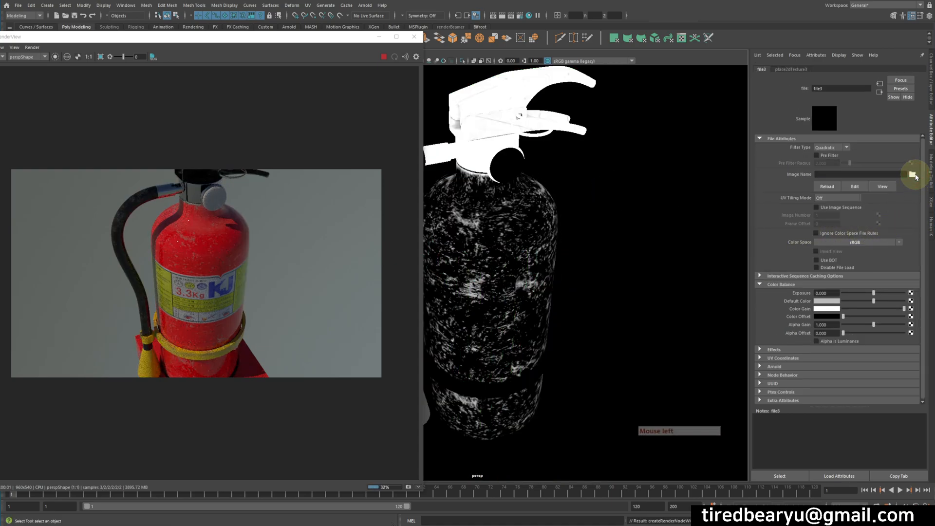
{"action": "left_click", "coordinate": [913, 175]}
{"action": "left_click", "coordinate": [504, 112]}
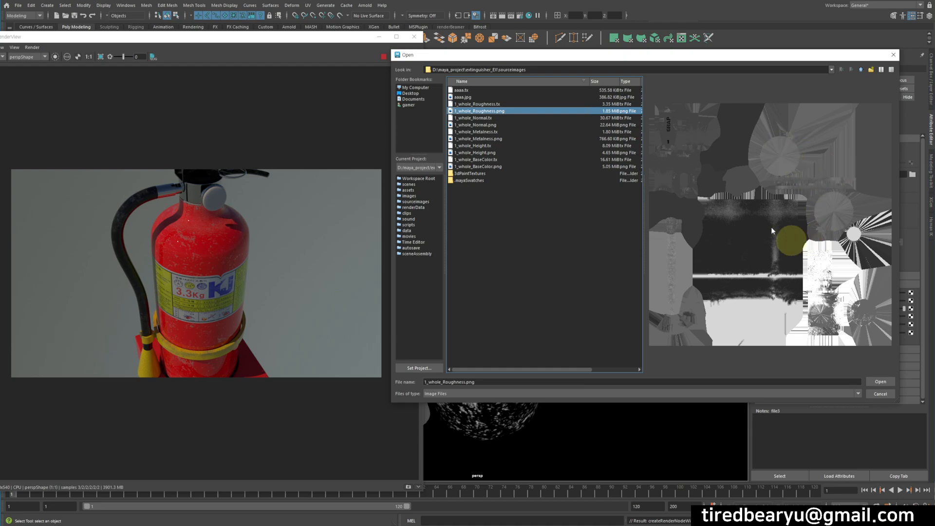
{"action": "left_click", "coordinate": [880, 382]}
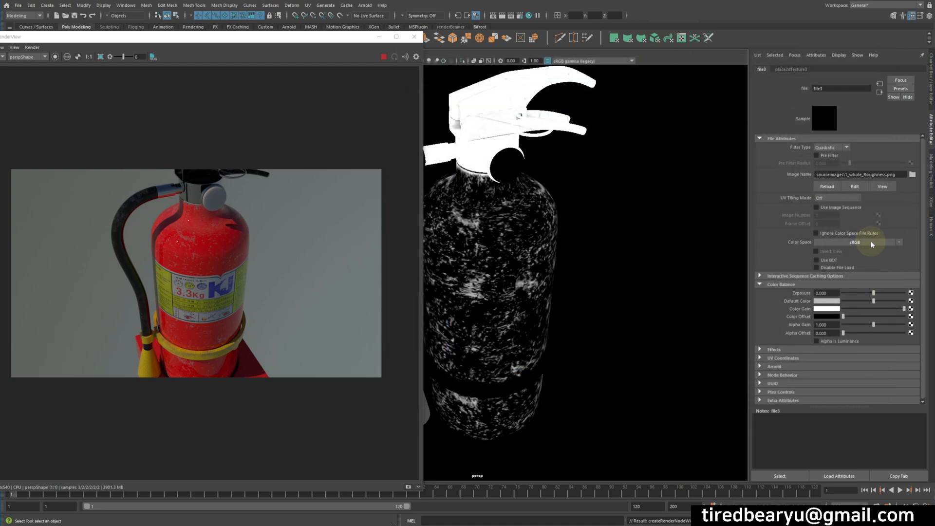
Set the roughness texture's color space to Raw and enable Alpha Is Luminance
{"action": "left_click", "coordinate": [872, 242]}
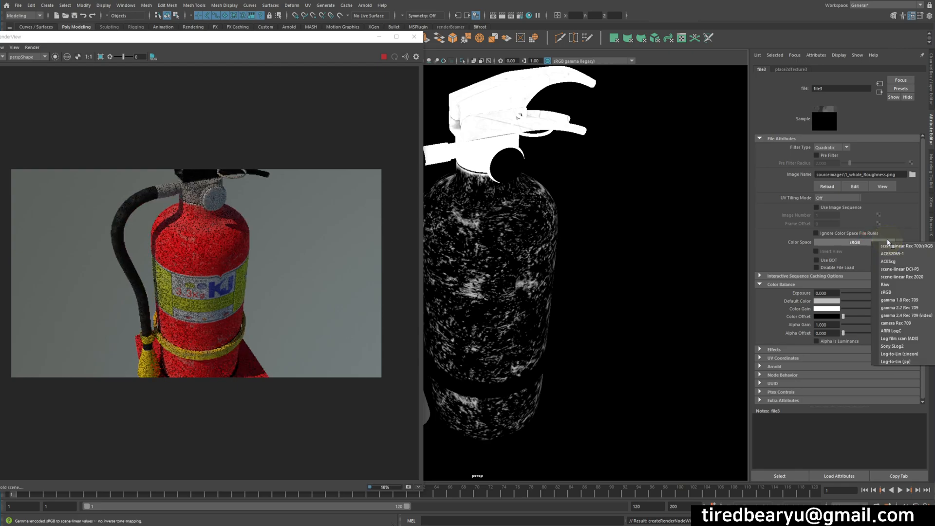
{"action": "left_click", "coordinate": [897, 286]}
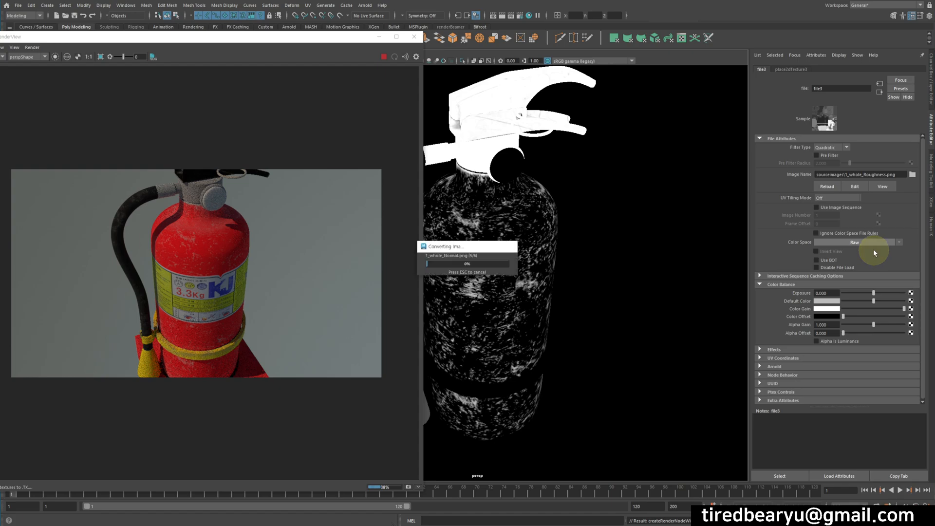
{"action": "left_click", "coordinate": [836, 341]}
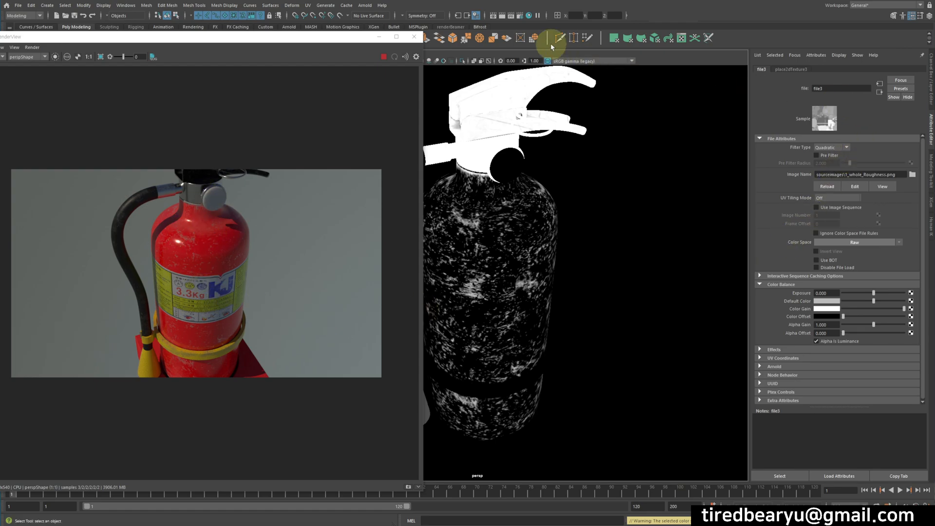
Return to standardSurface2, examine its texture connections in Hypershade, and close the node editor
{"action": "left_click", "coordinate": [879, 92]}
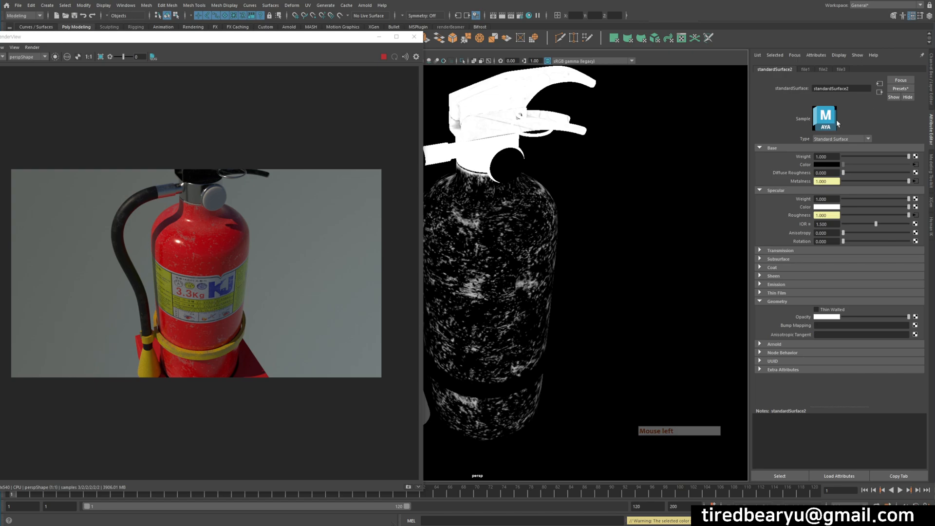
{"action": "left_click", "coordinate": [529, 16]}
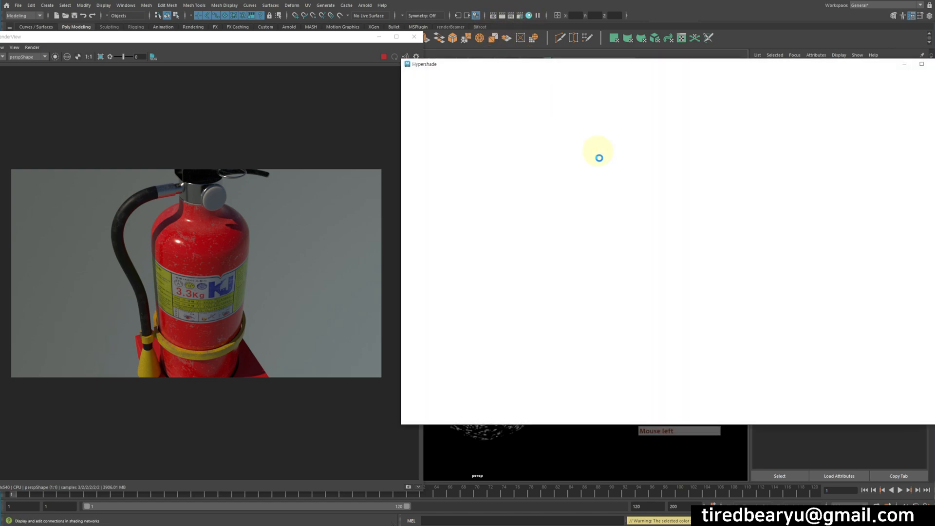
{"action": "scroll", "coordinate": [699, 244], "scroll_direction": "down", "scroll_amount": 5}
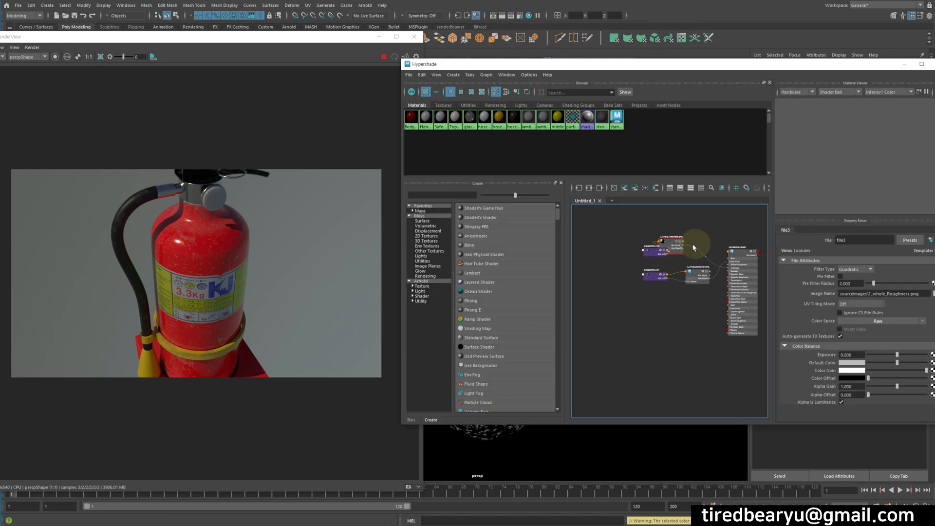
{"action": "scroll", "coordinate": [699, 245], "scroll_direction": "up", "scroll_amount": 4}
{"action": "middle_click_drag", "start_coordinate": [716, 240], "coordinate": [646, 239]}
{"action": "left_click", "coordinate": [591, 241]}
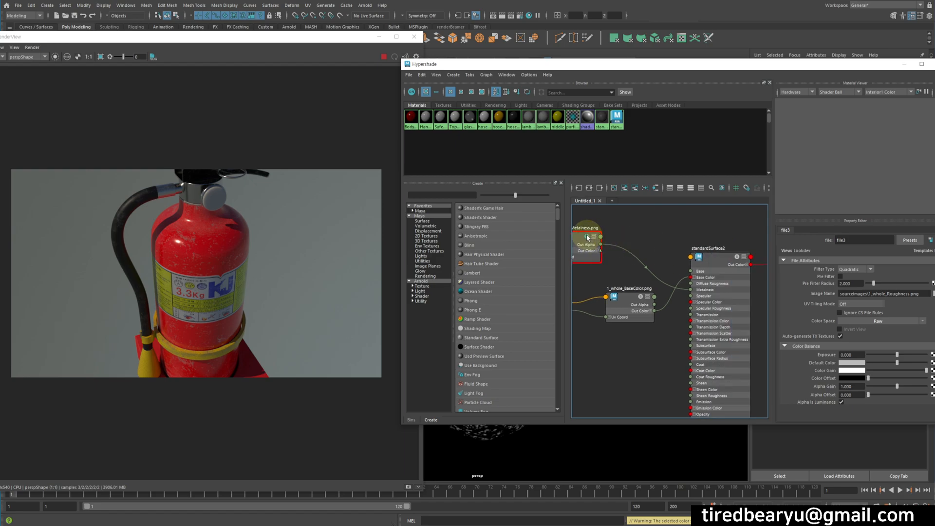
{"action": "left_click", "coordinate": [934, 65]}
Add a File texture to the extinguisher material's Bump Mapping and set the bump node to Tangent Space Normals
{"action": "left_click", "coordinate": [548, 237]}
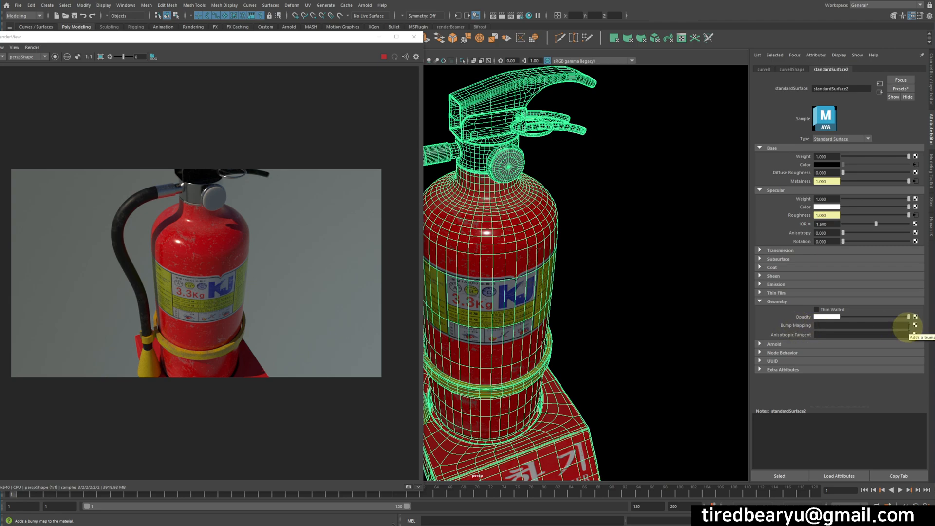
{"action": "left_click", "coordinate": [916, 324]}
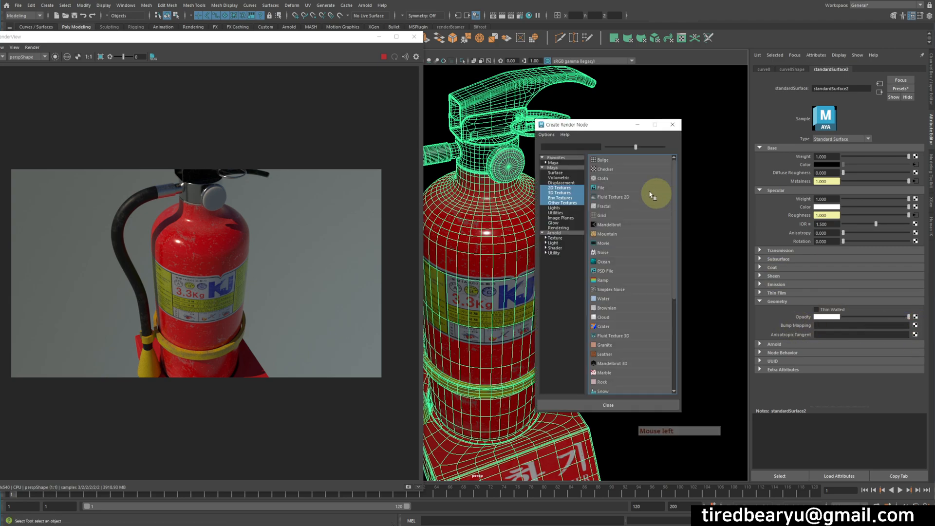
{"action": "left_click", "coordinate": [612, 188]}
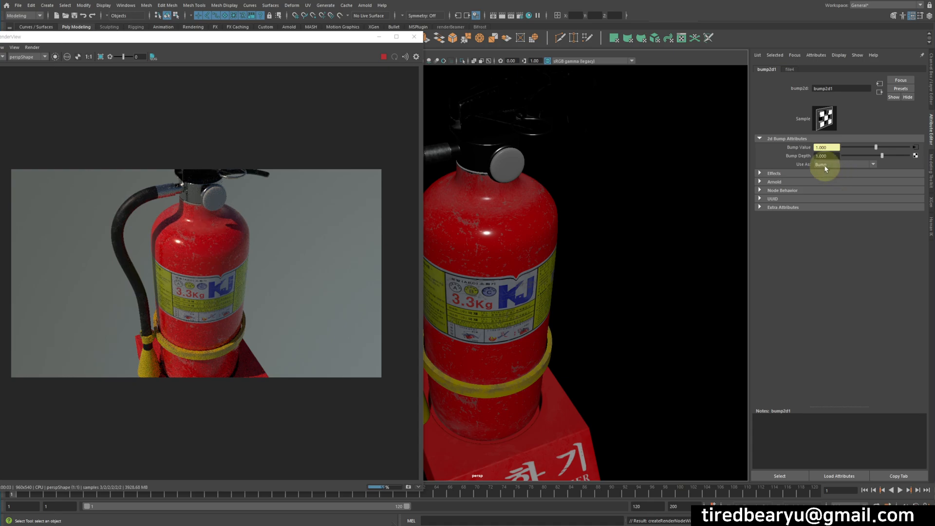
{"action": "left_click", "coordinate": [844, 164]}
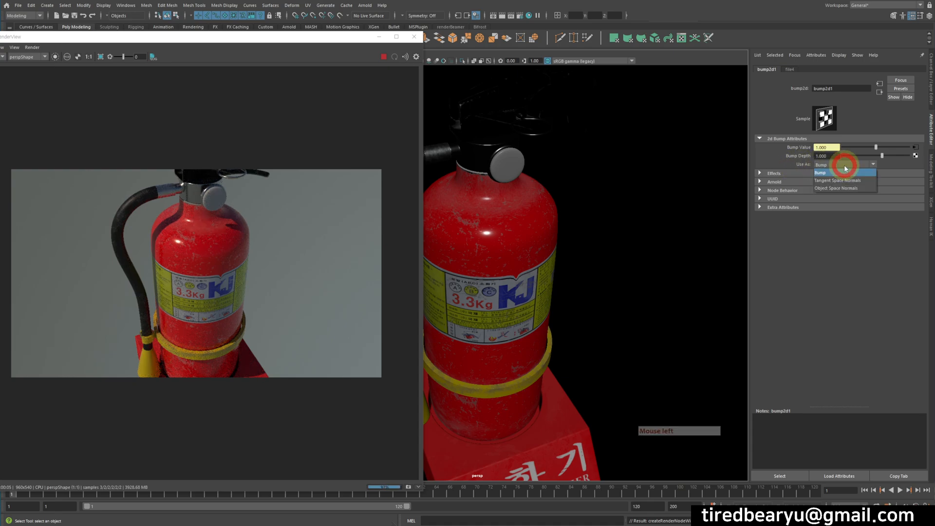
{"action": "left_click", "coordinate": [851, 181]}
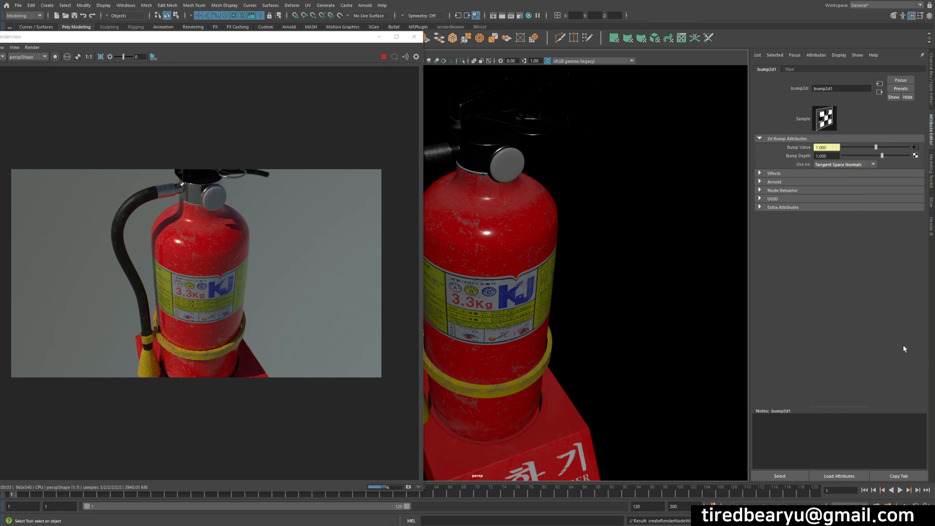
Load 1_whole_Normal.png into the bump node's file texture and set its color space to Raw
{"action": "left_click", "coordinate": [915, 147]}
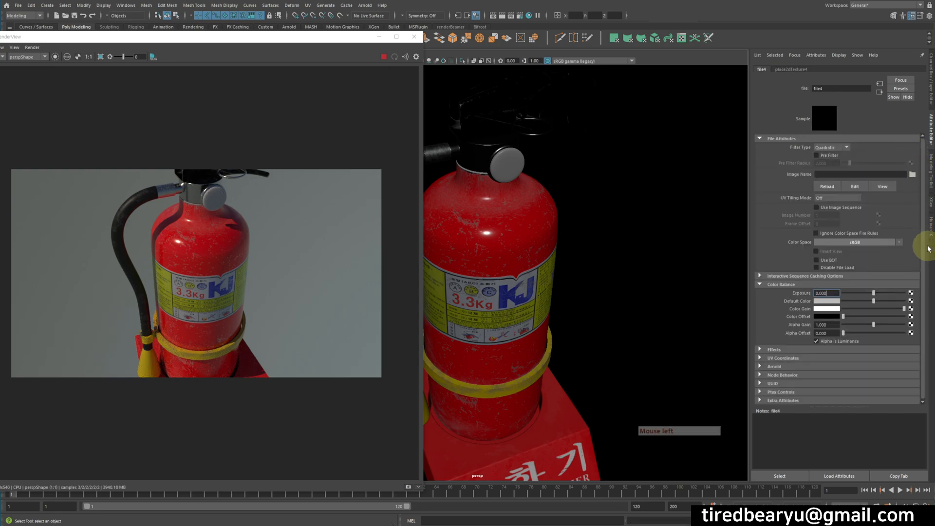
{"action": "left_click", "coordinate": [913, 174]}
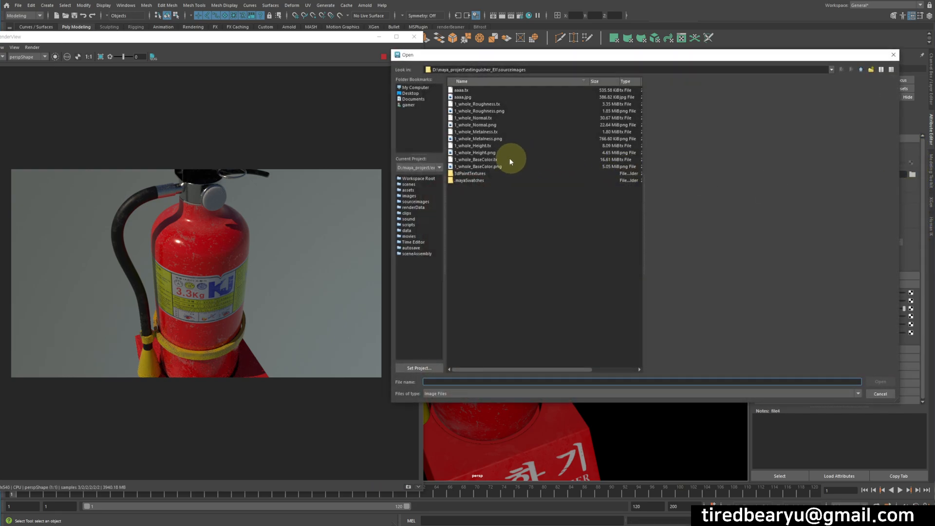
{"action": "left_click", "coordinate": [492, 125]}
{"action": "double_click", "coordinate": [492, 125]}
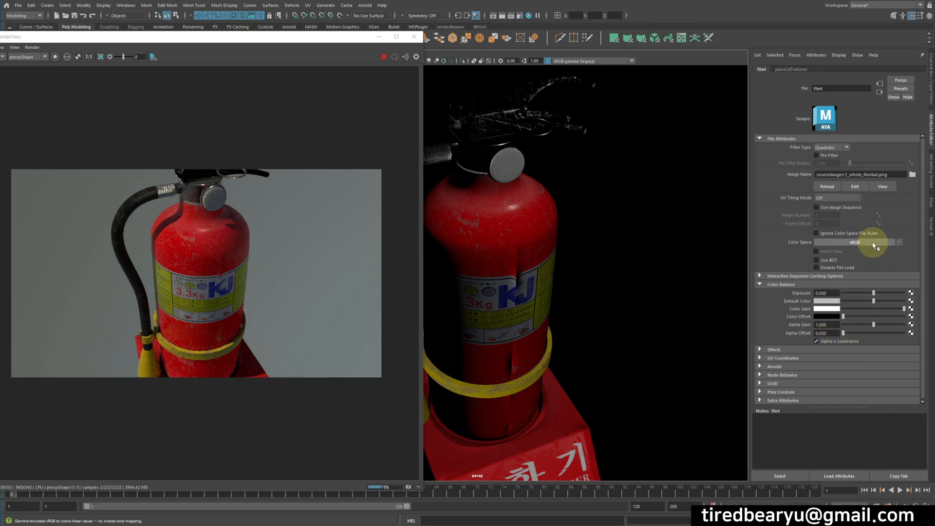
{"action": "left_click", "coordinate": [901, 243]}
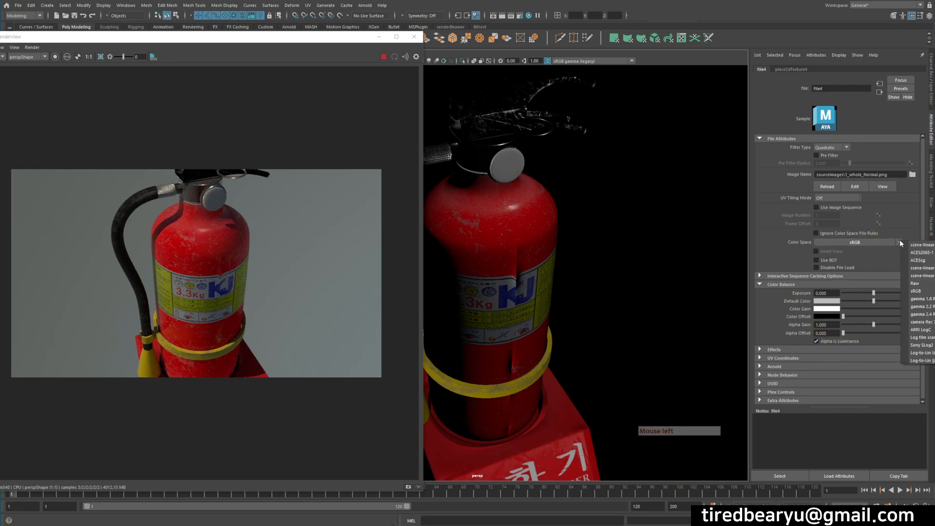
{"action": "left_click", "coordinate": [916, 283]}
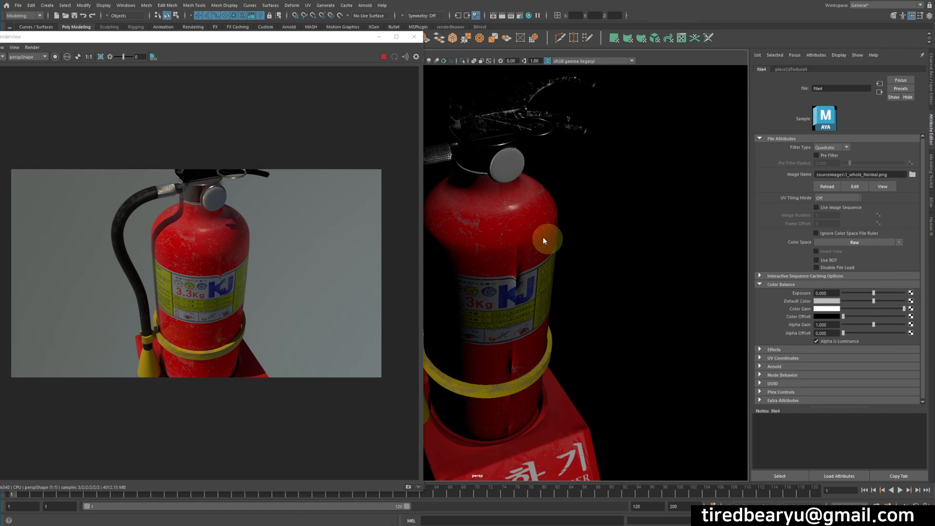
Deselect the texture and examine the normal map's surface detail up close on the upper extinguisher body
{"action": "left_click", "coordinate": [574, 249], "text": "alt"}
{"action": "left_click", "coordinate": [531, 236]}
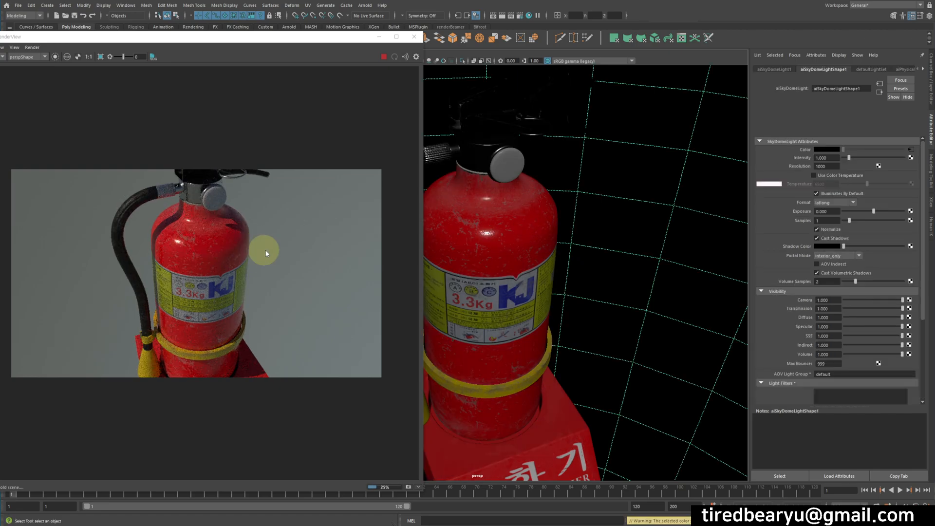
{"action": "right_click_drag", "start_coordinate": [513, 242], "coordinate": [689, 250], "text": "alt"}
{"action": "middle_click_drag", "start_coordinate": [688, 250], "coordinate": [668, 298], "text": "alt"}
{"action": "right_click_drag", "start_coordinate": [667, 298], "coordinate": [731, 271], "text": "alt"}
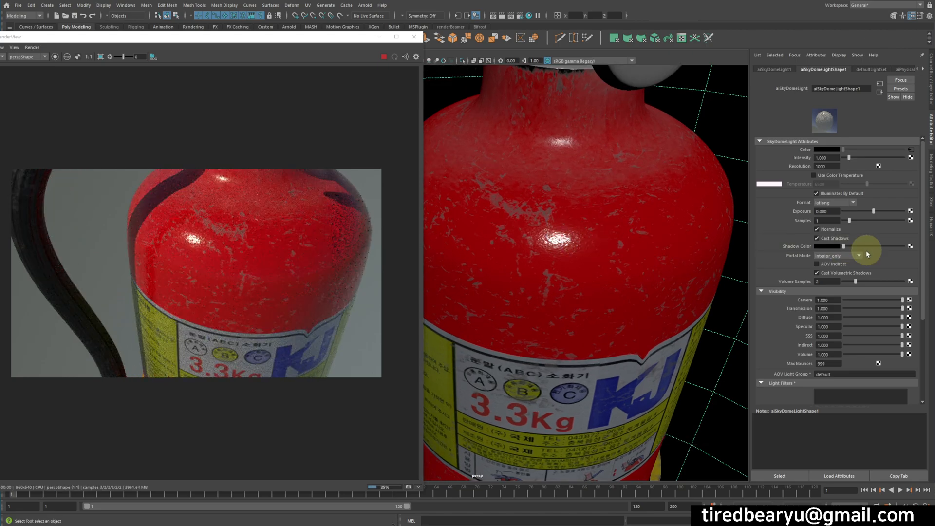
Select the extinguisher mesh and open the bump2d1 node that feeds its standardSurface2 material's Bump Mapping
{"action": "left_click", "coordinate": [639, 190]}
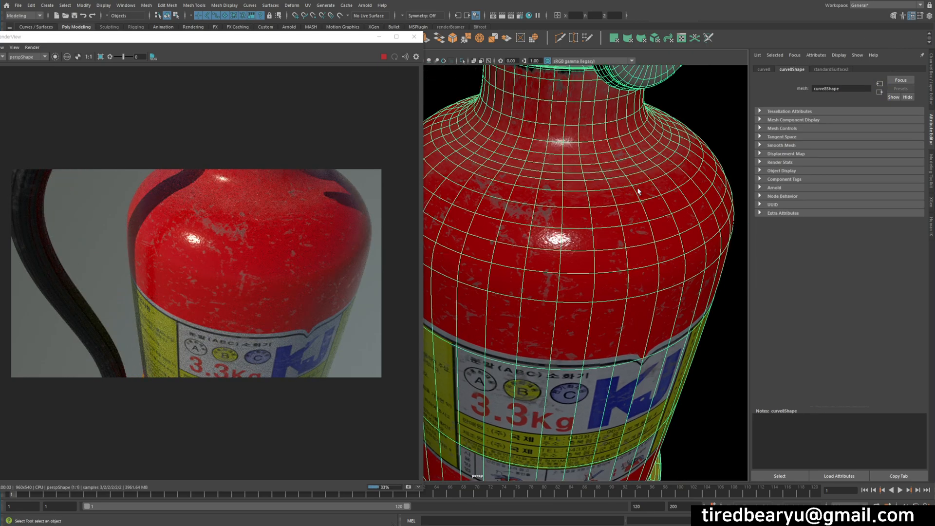
{"action": "left_click", "coordinate": [838, 70]}
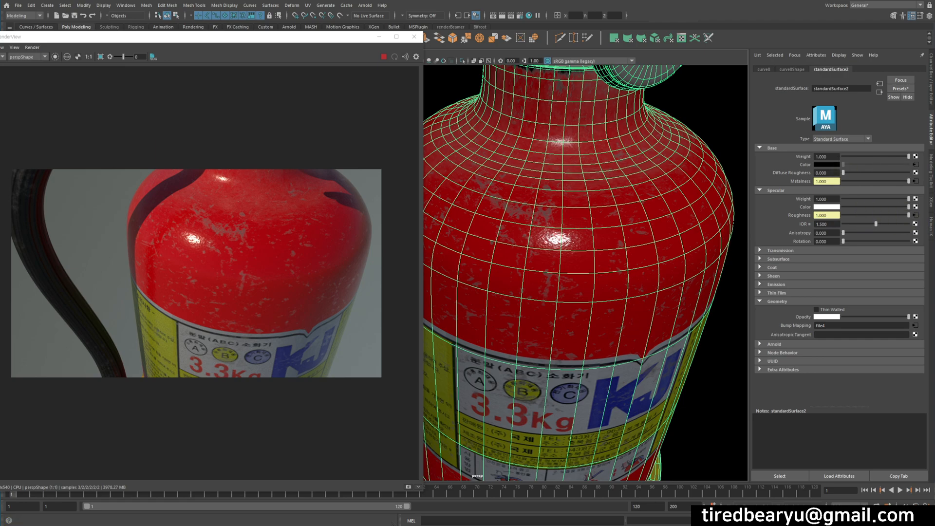
{"action": "left_click", "coordinate": [916, 326]}
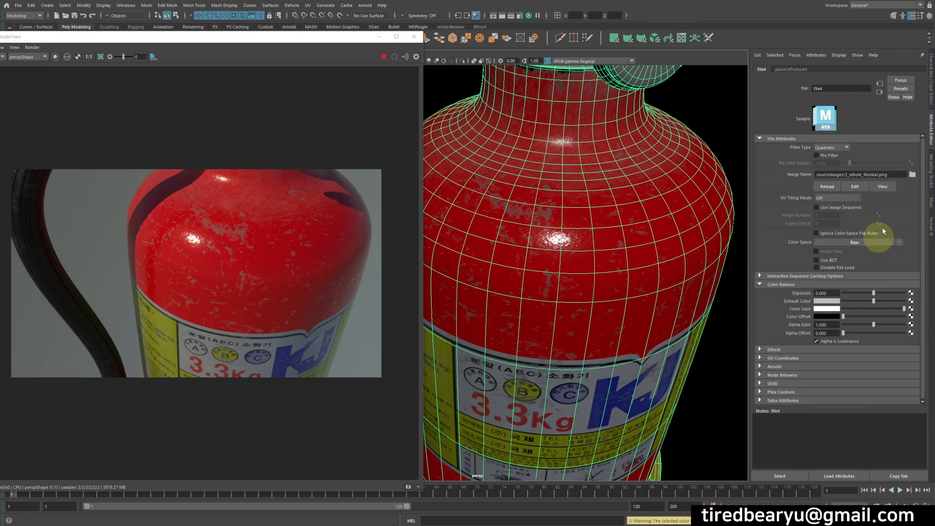
{"action": "left_click", "coordinate": [880, 93]}
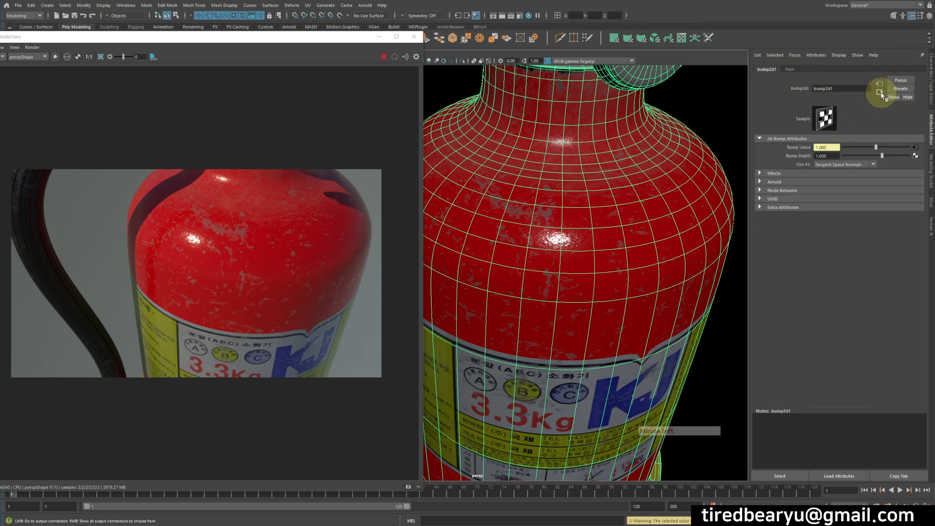
Test Bump Depth values of 0, 10 and -1 on the normal map's bump node and restore the depth to 1
{"action": "left_click_drag", "start_coordinate": [882, 156], "coordinate": [912, 156]}
{"action": "double_click", "coordinate": [838, 155]}
{"action": "type", "text": "0"}
{"action": "key", "text": "Return"}
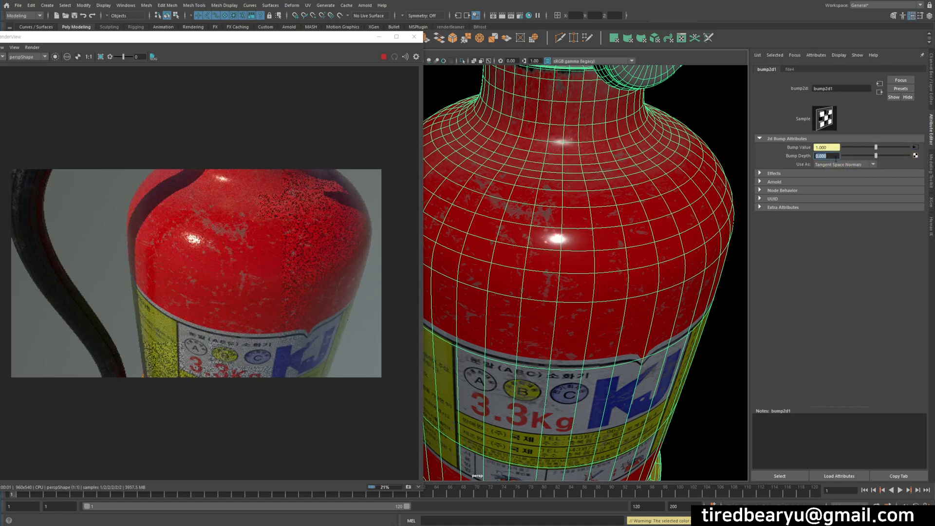
{"action": "type", "text": "10"}
{"action": "key", "text": "Return"}
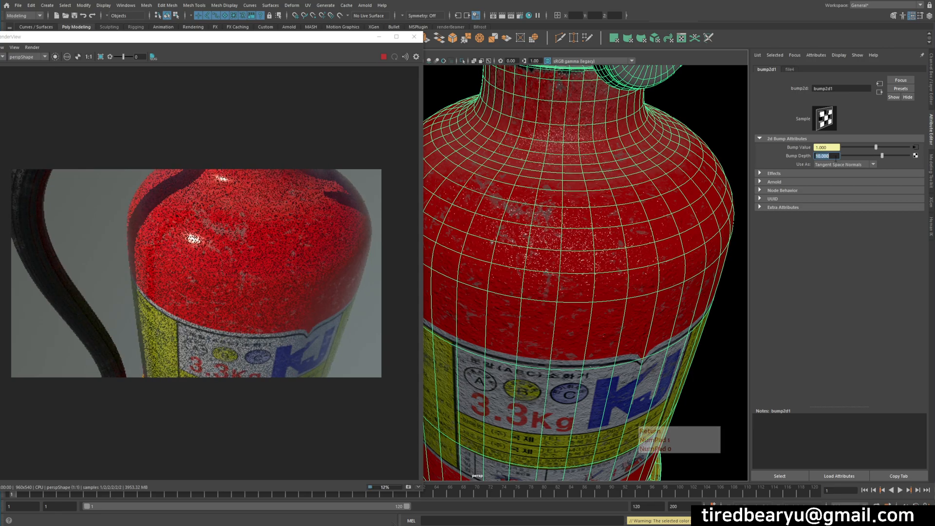
{"action": "type", "text": "-1"}
{"action": "key", "text": "Return"}
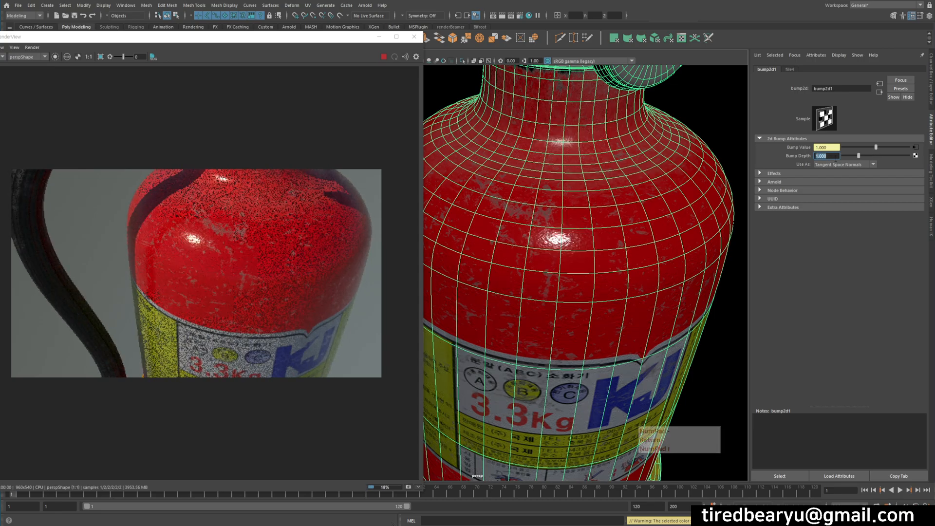
{"action": "type", "text": "1"}
{"action": "key", "text": "Return"}
{"action": "left_click", "coordinate": [572, 255]}
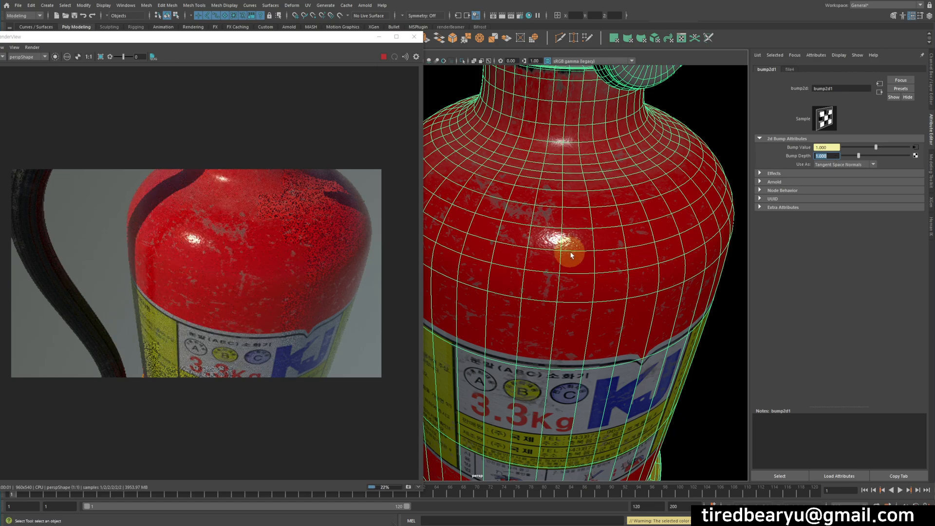
Open the extinguisher material's shading group and add a File texture to its displacement material input
{"action": "left_click", "coordinate": [880, 92]}
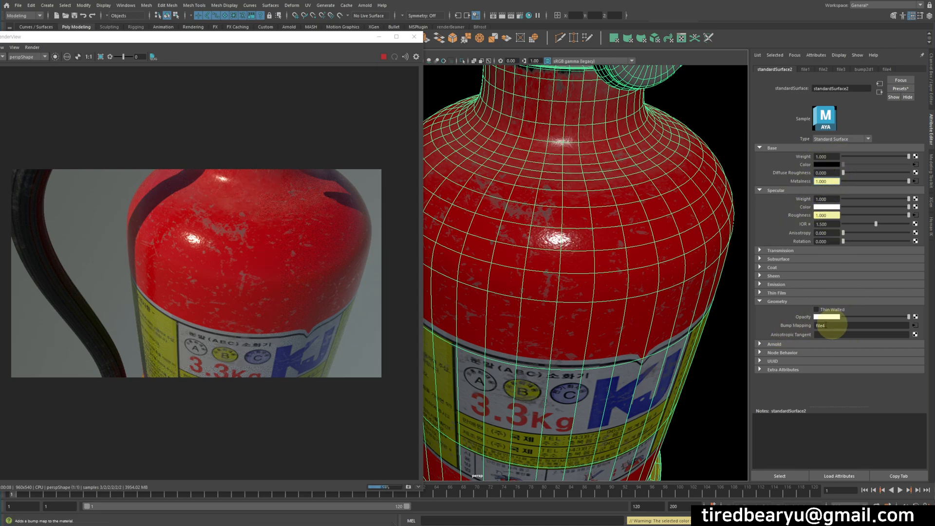
{"action": "scroll", "coordinate": [597, 269], "scroll_direction": "down", "scroll_amount": 3}
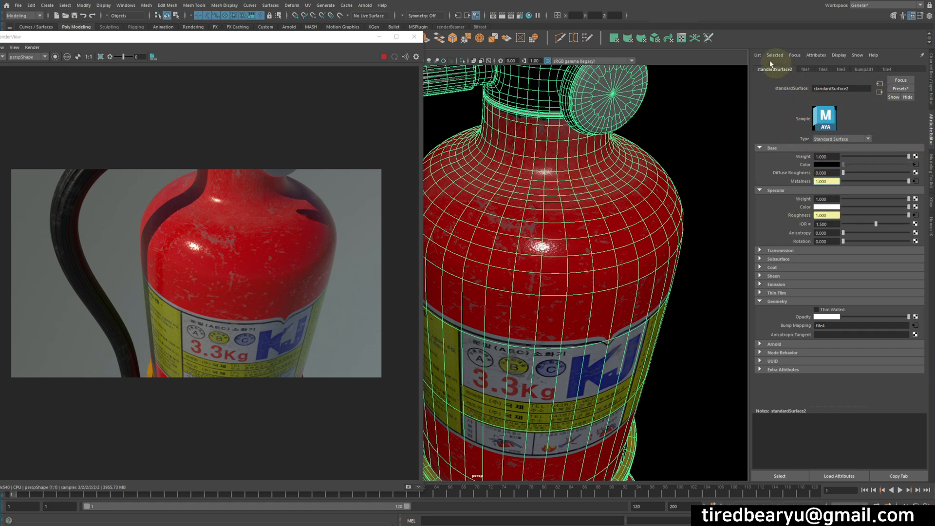
{"action": "left_click", "coordinate": [880, 92]}
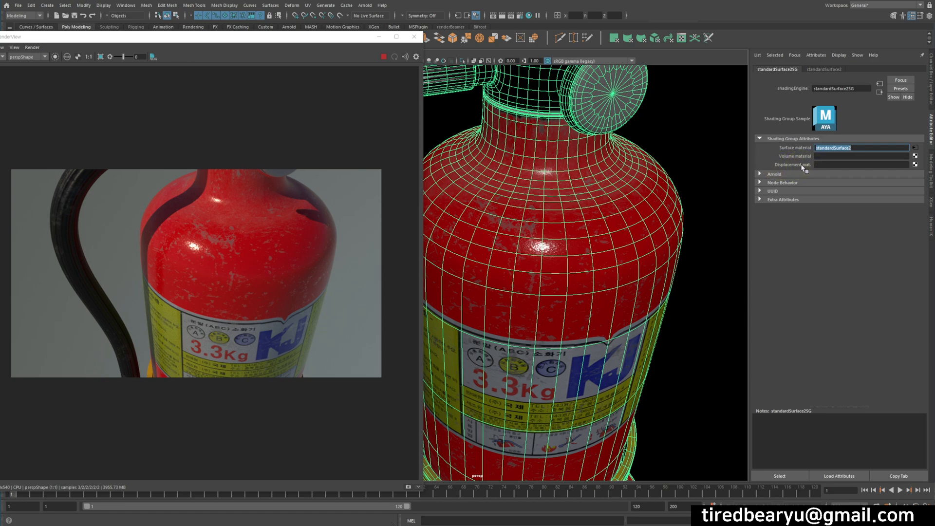
{"action": "left_click", "coordinate": [915, 164]}
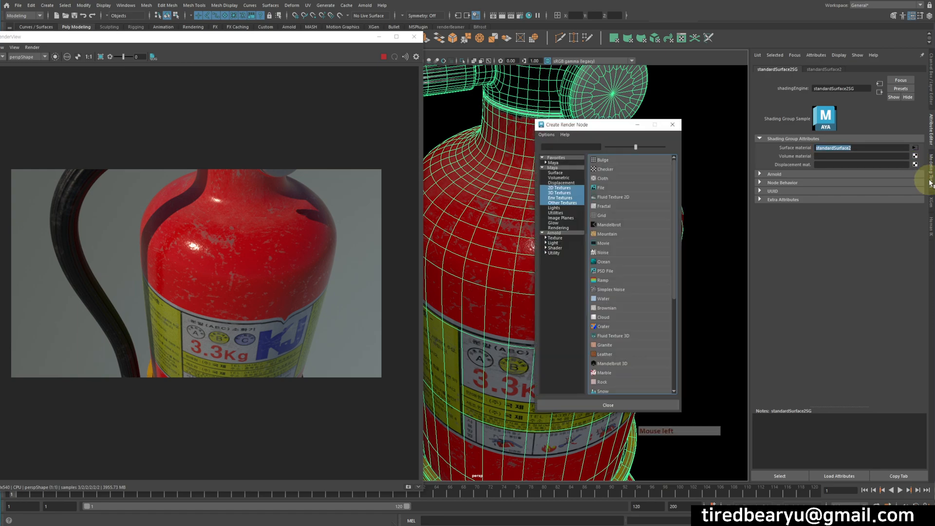
{"action": "left_click", "coordinate": [603, 187]}
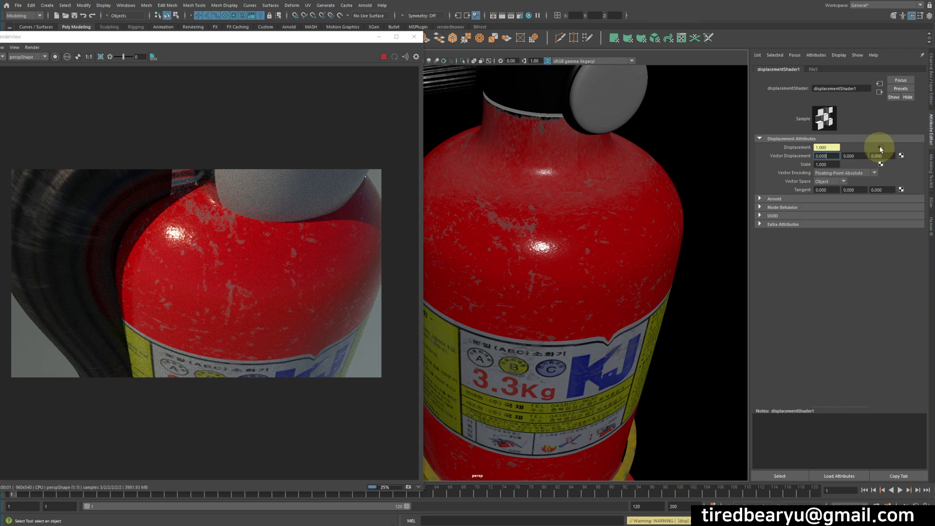
Load 1_whole_Height.png into the displacement shader's file texture and set its color space to Raw
{"action": "left_click", "coordinate": [880, 146]}
{"action": "left_click", "coordinate": [912, 174]}
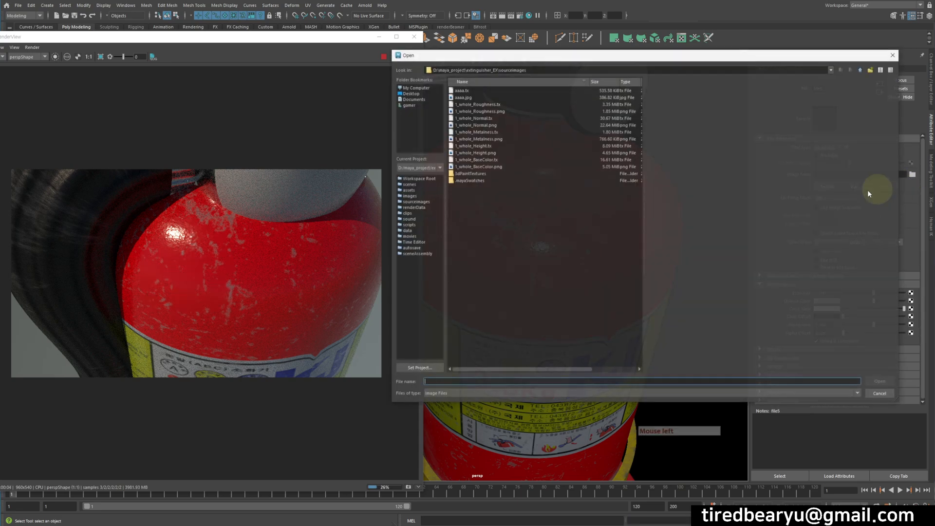
{"action": "left_click", "coordinate": [490, 153]}
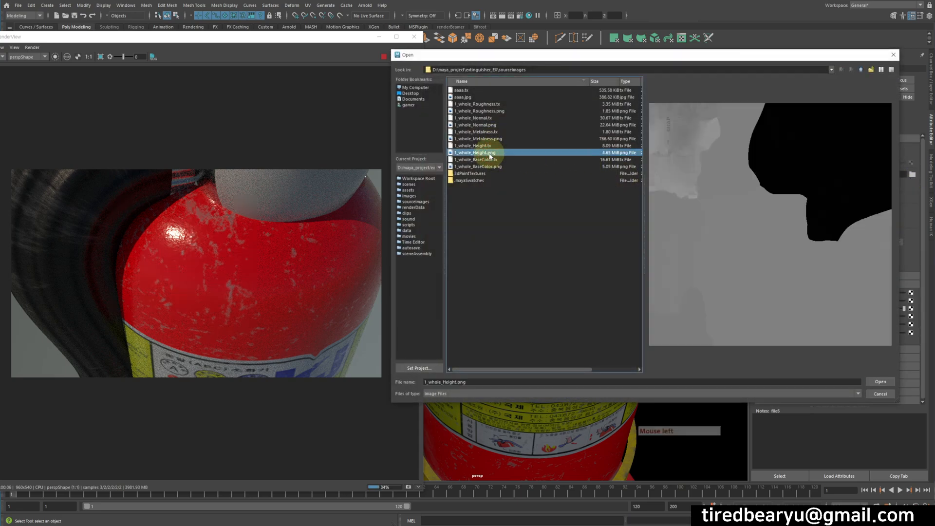
{"action": "double_click", "coordinate": [548, 153]}
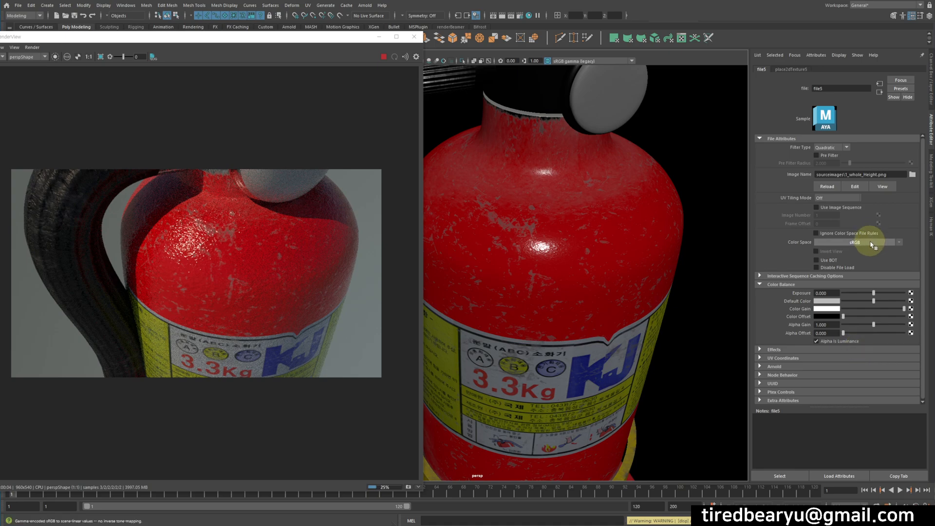
{"action": "left_click", "coordinate": [899, 245]}
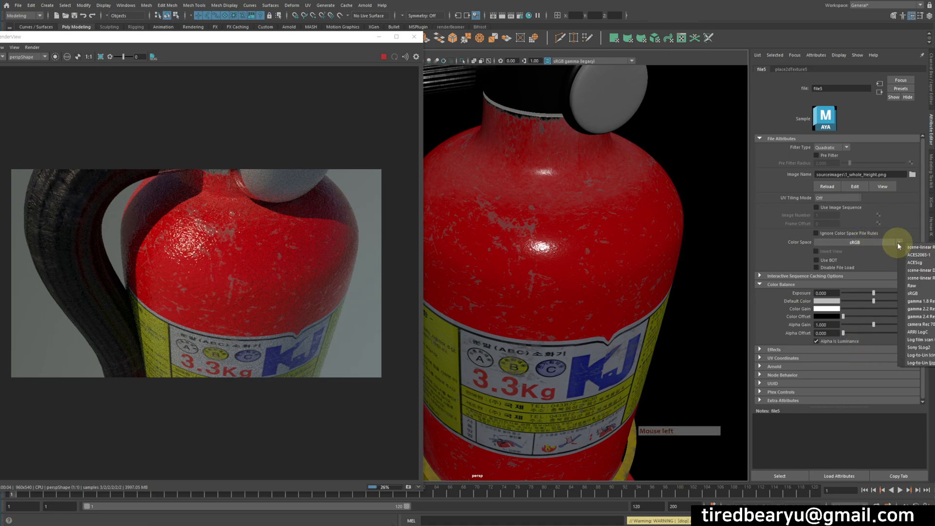
{"action": "left_click", "coordinate": [923, 290]}
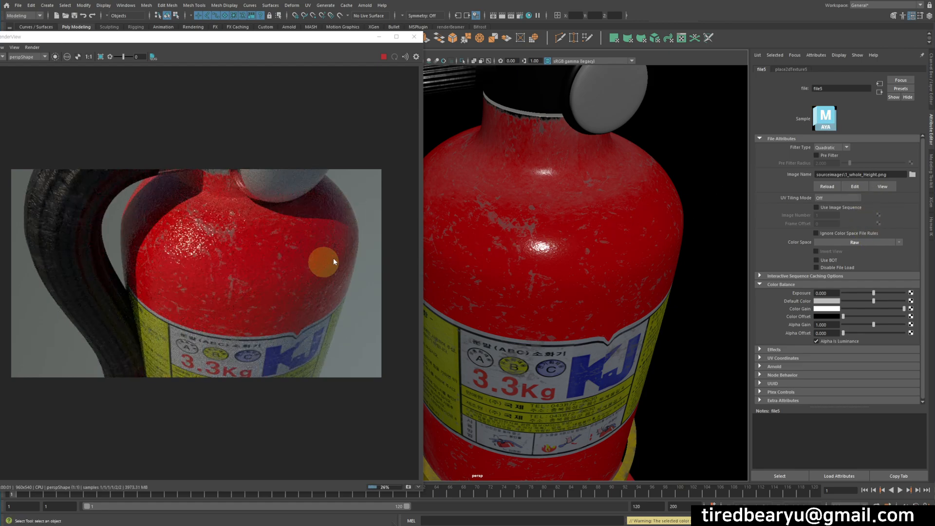
Return to the displacement shader, try a Scale of 0.1, and set the Scale to 0.01
{"action": "left_click", "coordinate": [880, 93]}
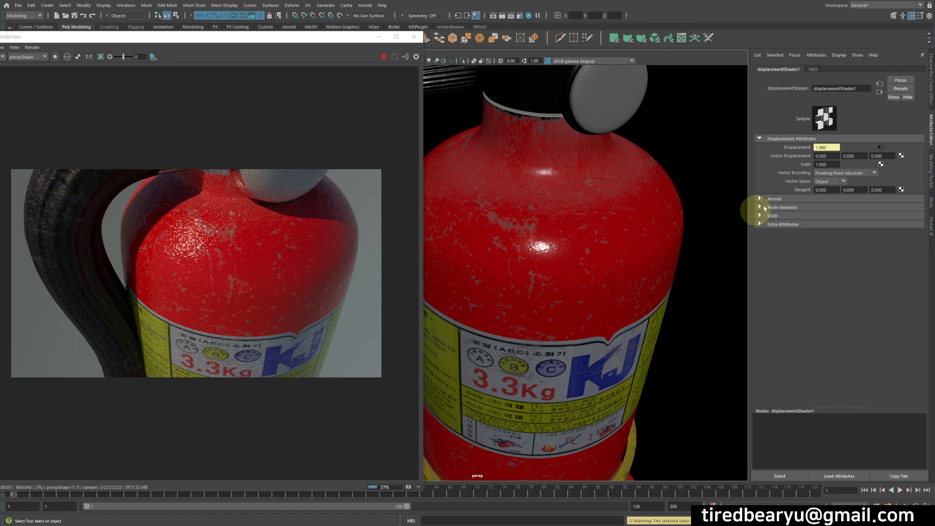
{"action": "left_click", "coordinate": [828, 164]}
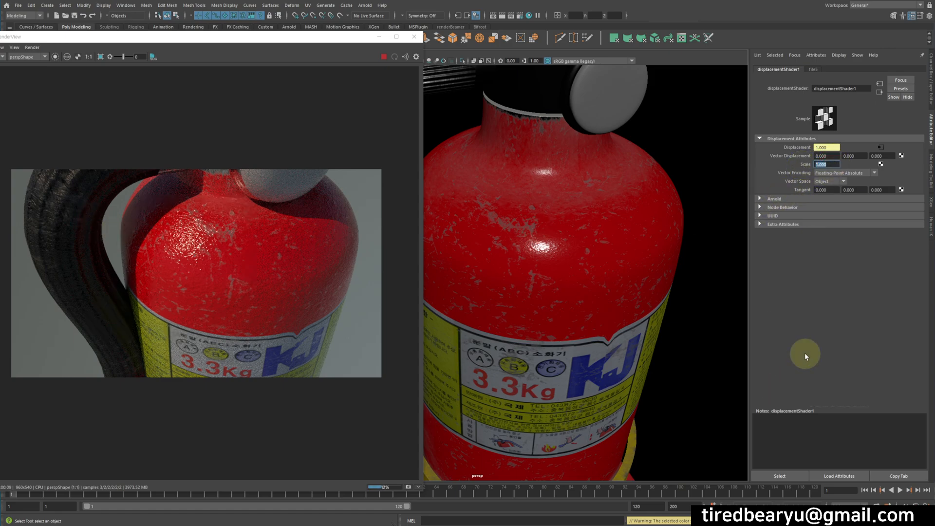
{"action": "type", "text": "0.1"}
{"action": "key", "text": "Return"}
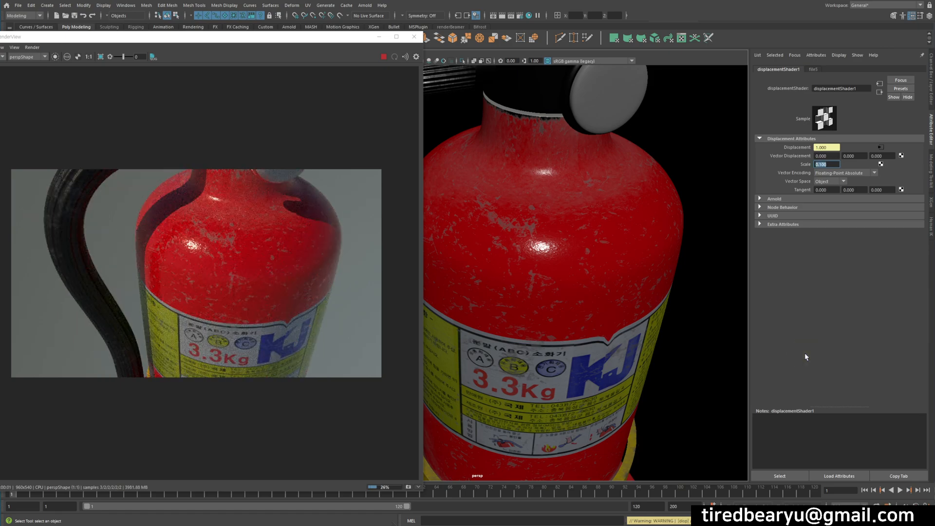
{"action": "type", "text": "0.01"}
{"action": "key", "text": "Return"}
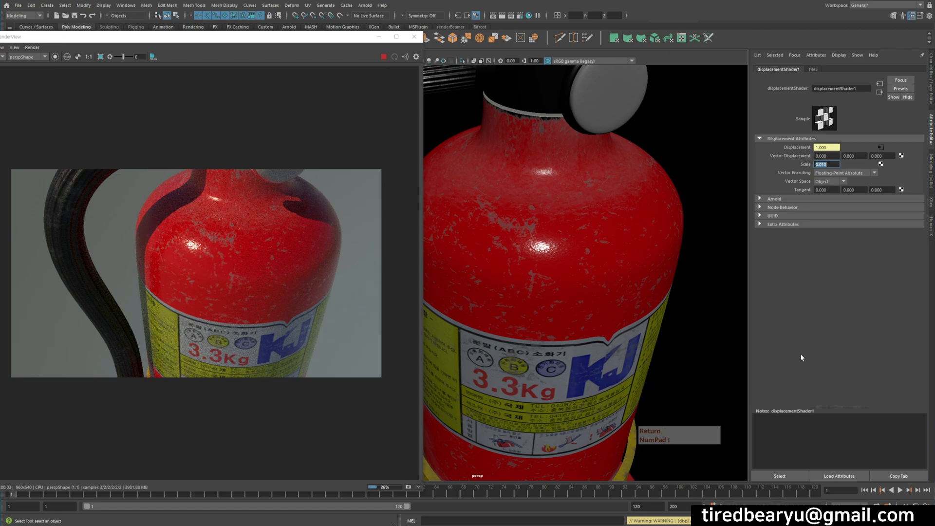
{"action": "left_click", "coordinate": [785, 363]}
Examine the displaced extinguisher in the Arnold render, from the valve area out to the whole model and its base
{"action": "middle_click_drag", "start_coordinate": [536, 191], "coordinate": [563, 275], "text": "alt"}
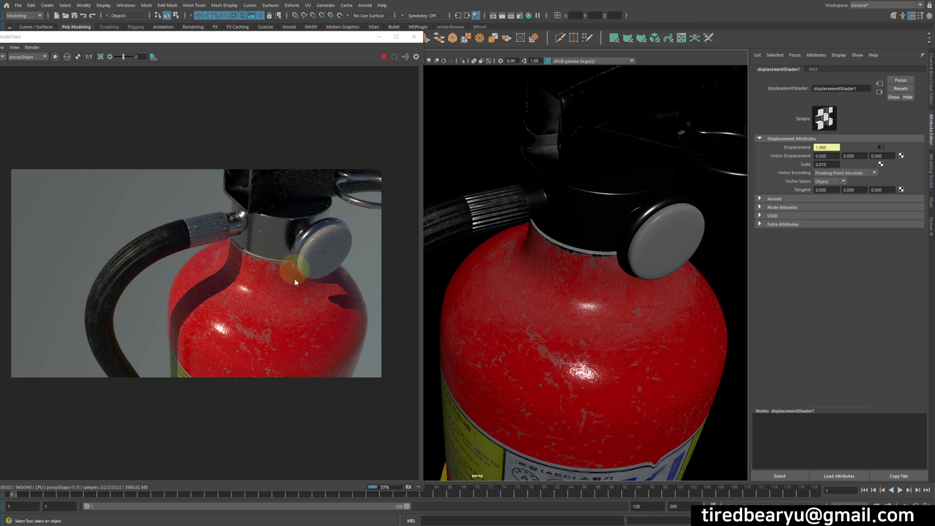
{"action": "scroll", "coordinate": [607, 326], "scroll_direction": "down", "scroll_amount": 6}
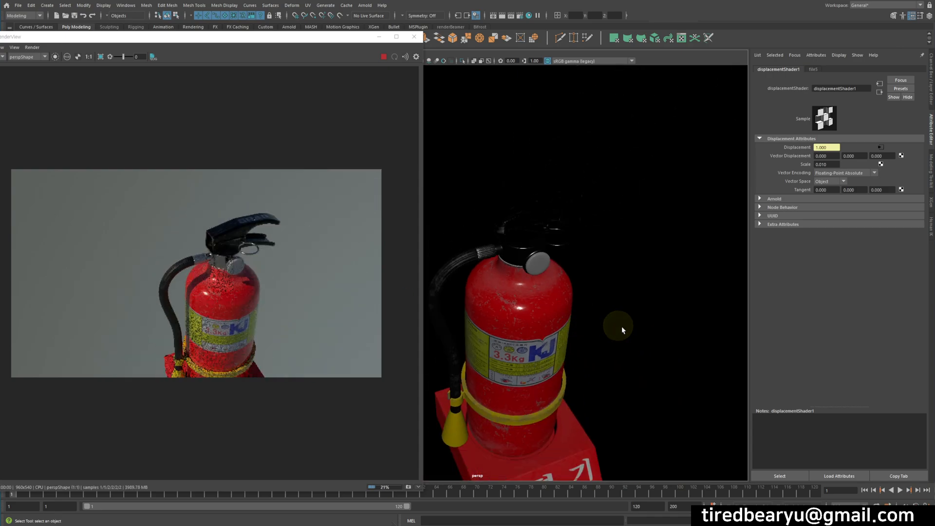
{"action": "left_click_drag", "start_coordinate": [637, 298], "coordinate": [654, 257], "text": "alt"}
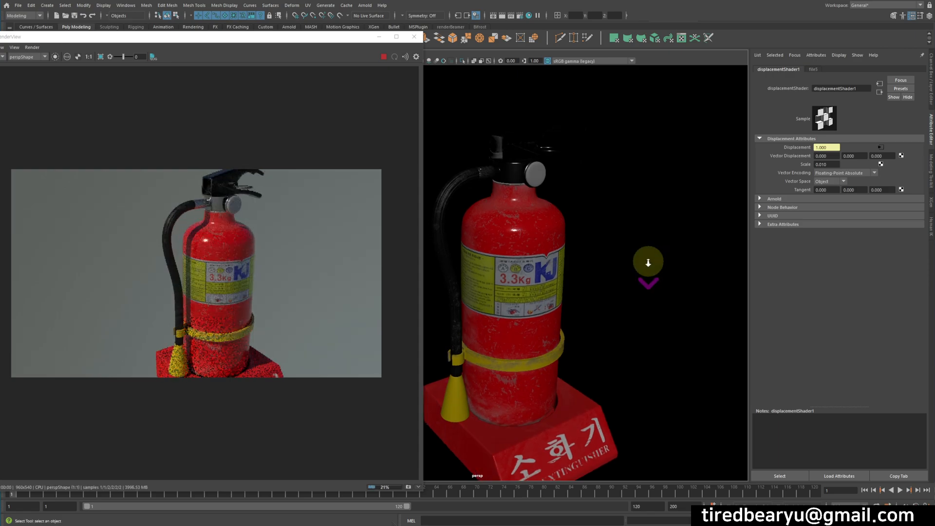
{"action": "scroll", "coordinate": [650, 263], "scroll_direction": "down", "scroll_amount": 3}
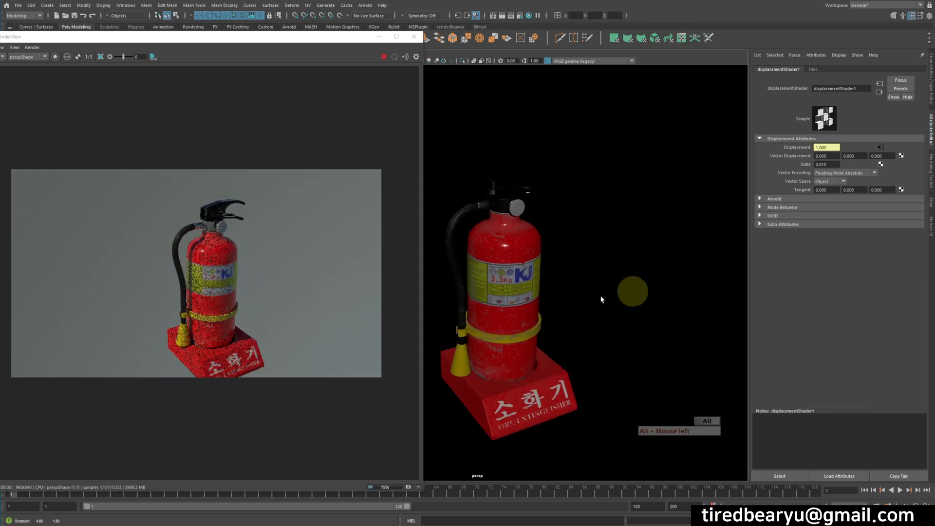
{"action": "middle_click_drag", "start_coordinate": [564, 317], "coordinate": [546, 307], "text": "alt"}
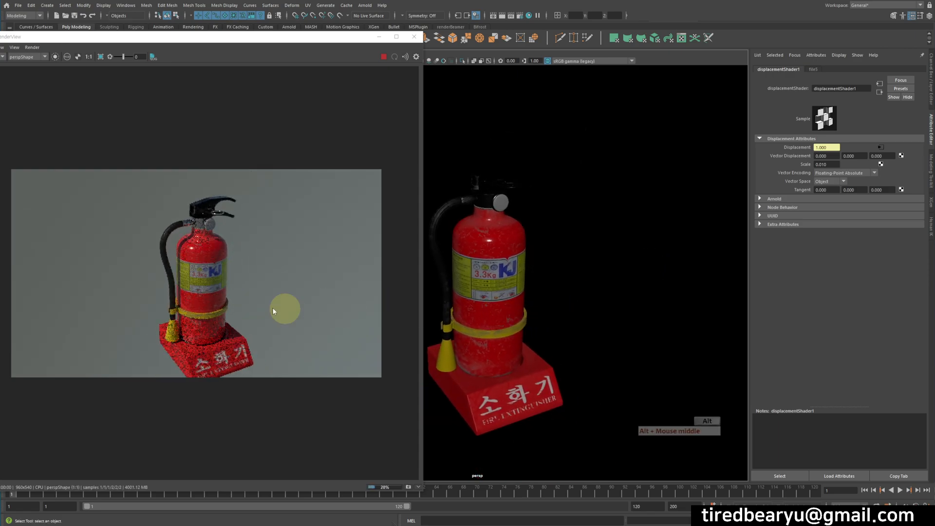